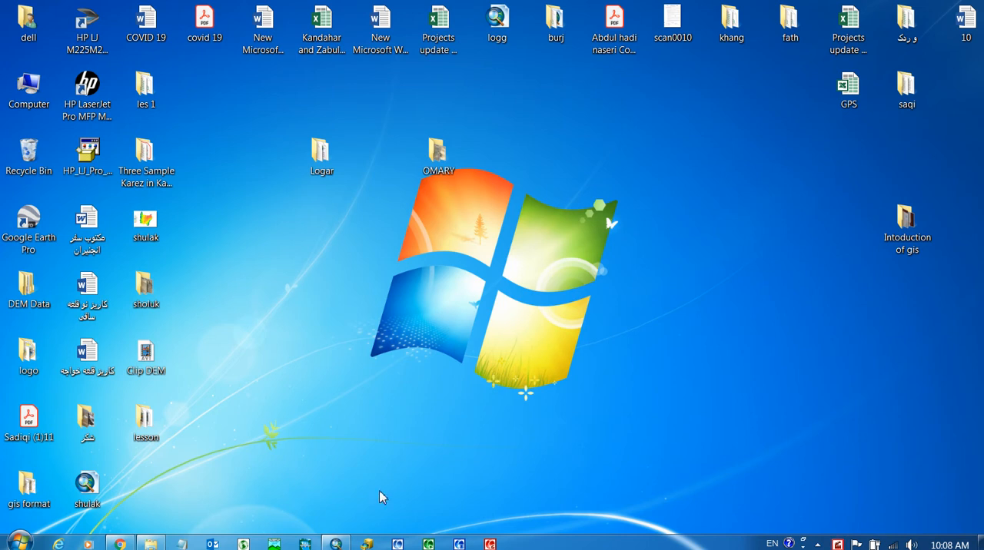
- Switch to ArcMap and examine the clipped dem raster on the map
{"action": "left_click", "coordinate": [336, 544]}
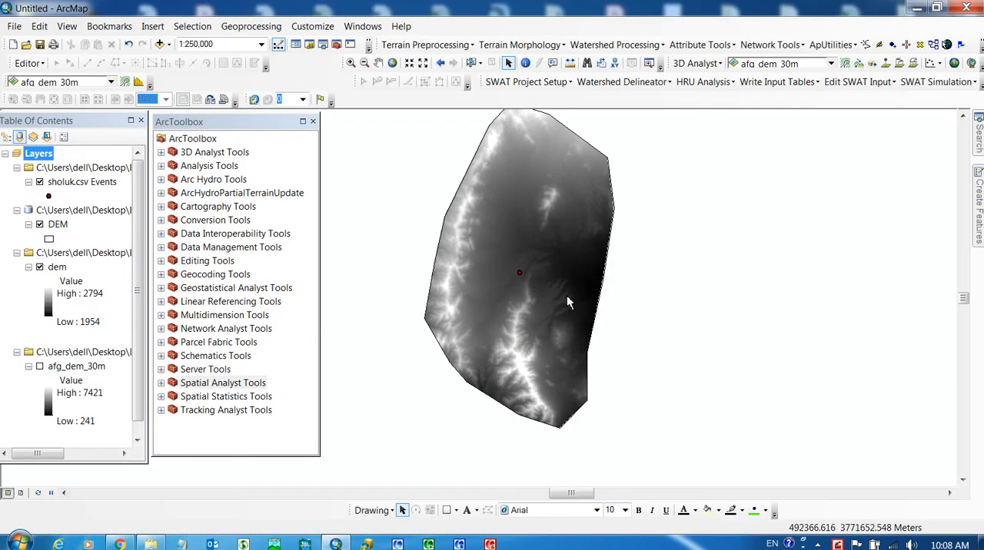
{"action": "scroll", "coordinate": [667, 345], "scroll_direction": "up", "scroll_amount": 2}
{"action": "scroll", "coordinate": [599, 315], "scroll_direction": "up", "scroll_amount": 1}
{"action": "scroll", "coordinate": [599, 314], "scroll_direction": "down", "scroll_amount": 3}
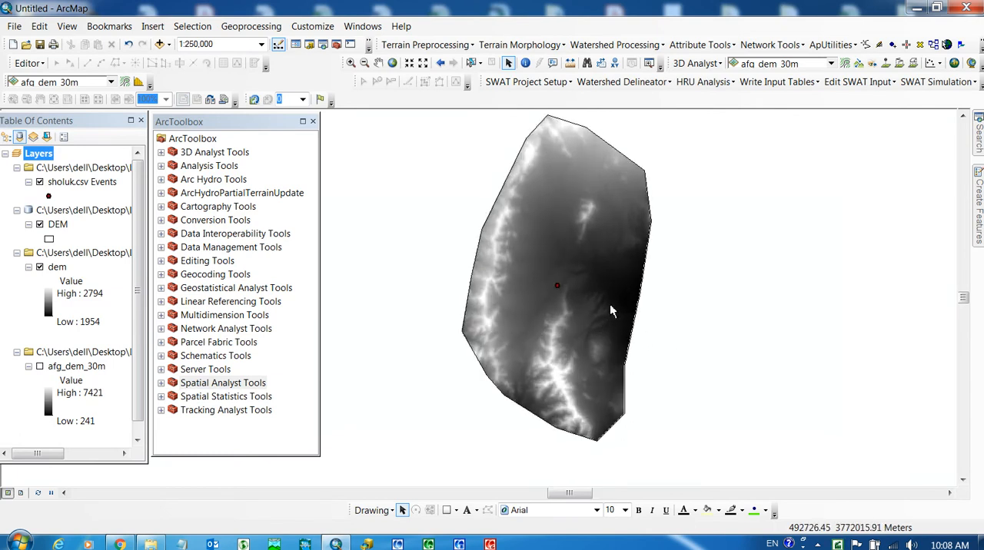
- Display the afg_dem_30m layer temporarily to compare its full extent with the clipped dem, and hide it again
{"action": "left_click", "coordinate": [39, 366]}
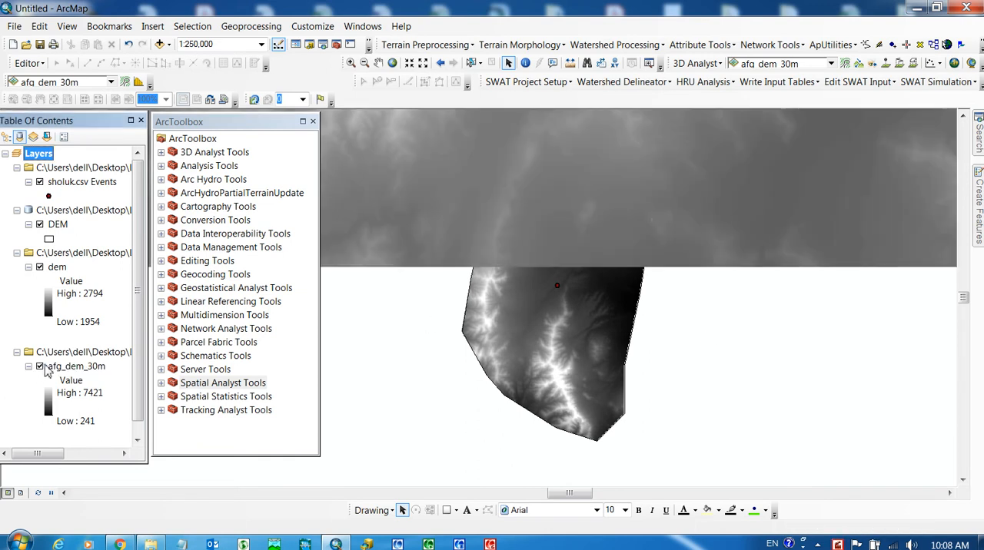
{"action": "scroll", "coordinate": [664, 400], "scroll_direction": "down", "scroll_amount": 5}
{"action": "scroll", "coordinate": [664, 399], "scroll_direction": "down", "scroll_amount": 2}
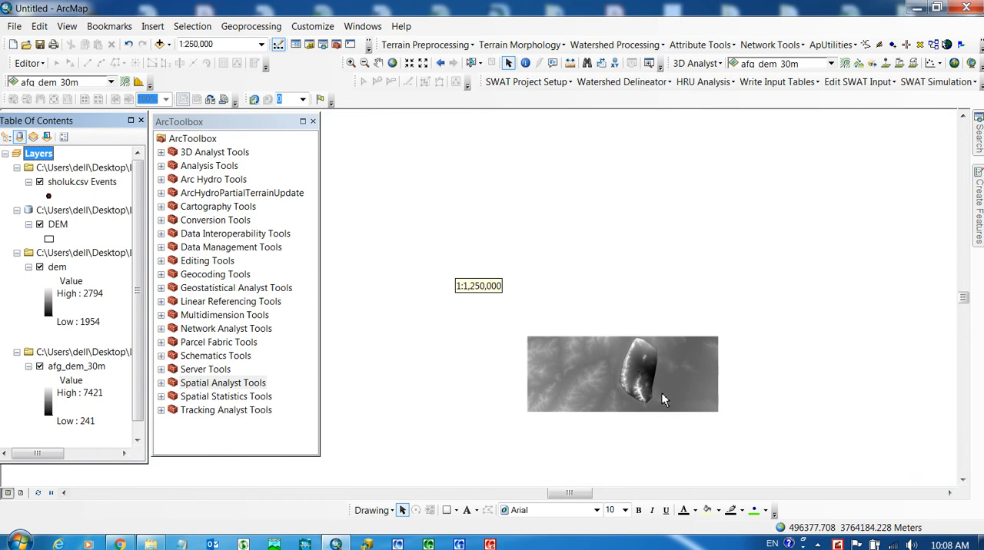
{"action": "scroll", "coordinate": [541, 315], "scroll_direction": "down", "scroll_amount": 5}
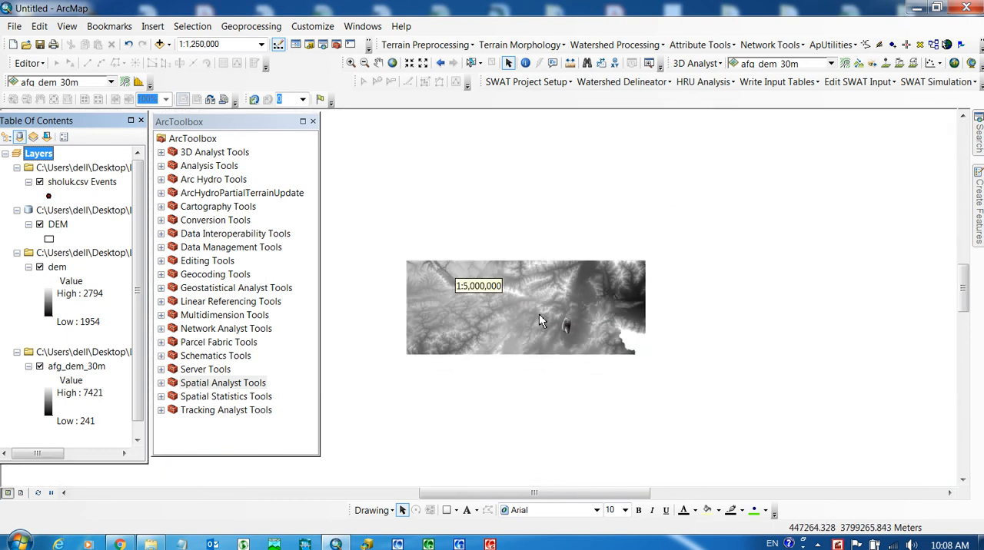
{"action": "scroll", "coordinate": [571, 330], "scroll_direction": "up", "scroll_amount": 4}
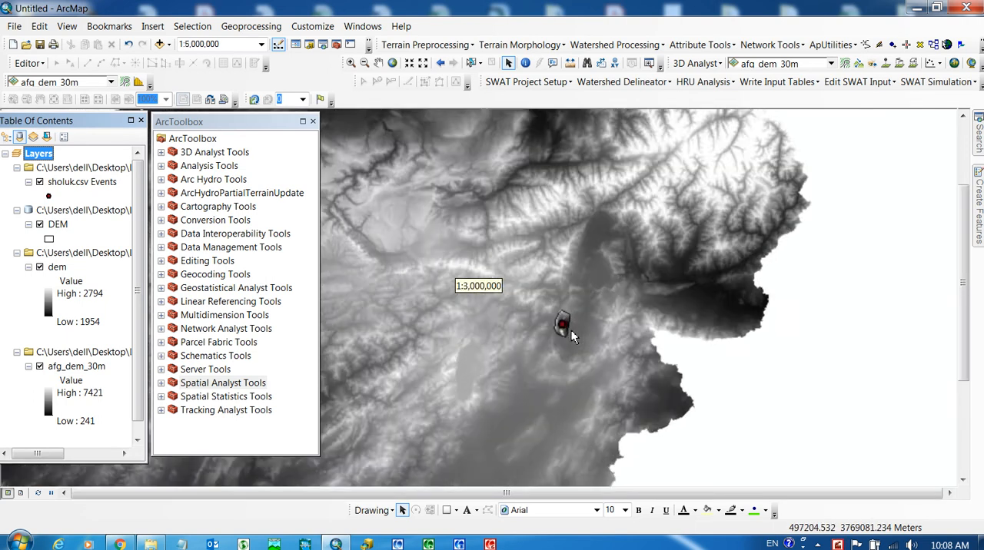
{"action": "scroll", "coordinate": [558, 333], "scroll_direction": "up", "scroll_amount": 1}
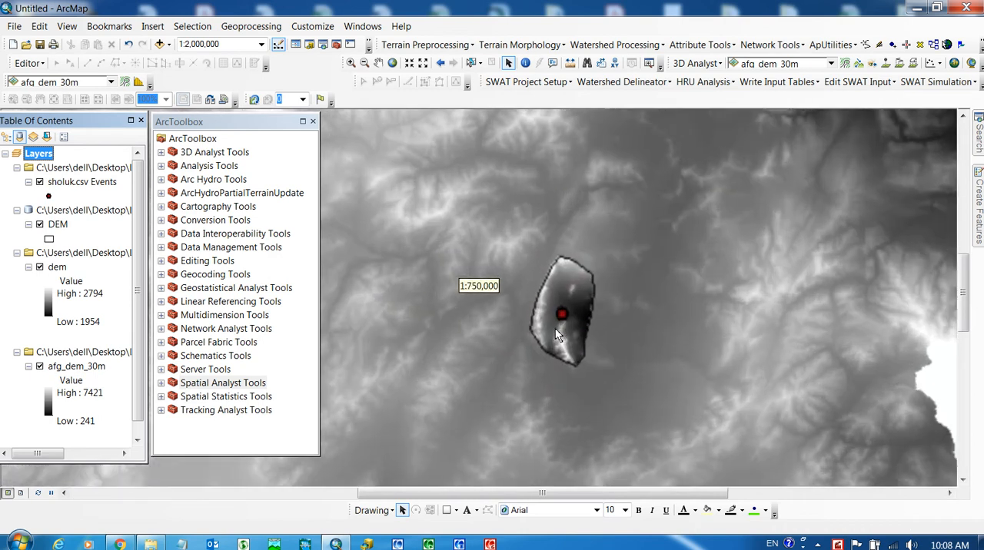
{"action": "scroll", "coordinate": [558, 331], "scroll_direction": "up", "scroll_amount": 6}
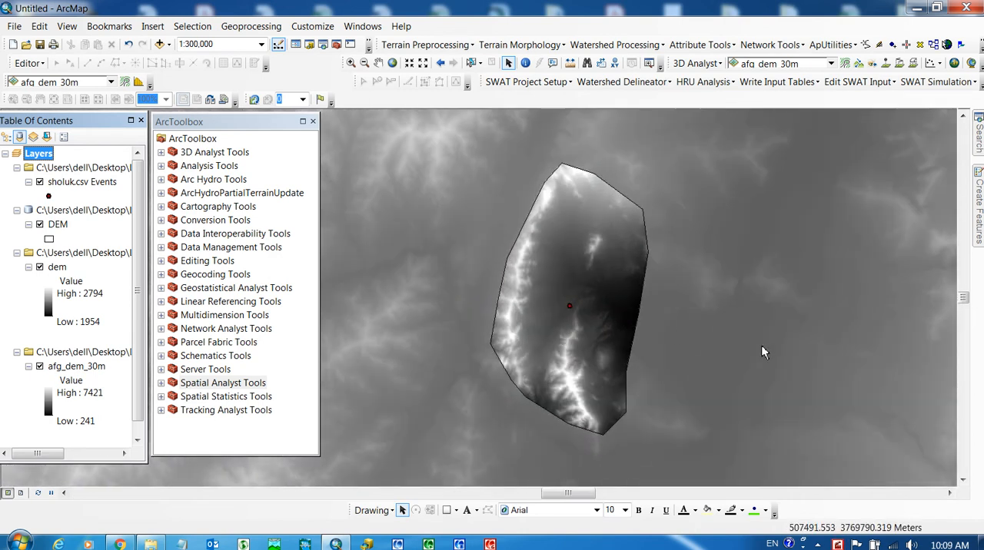
{"action": "left_click", "coordinate": [39, 368]}
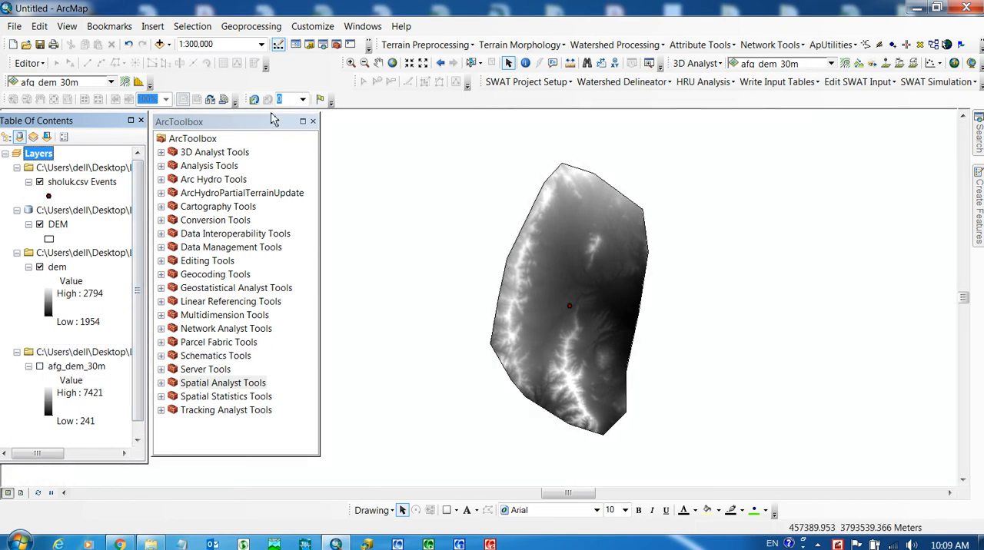
{"action": "left_click", "coordinate": [162, 384]}
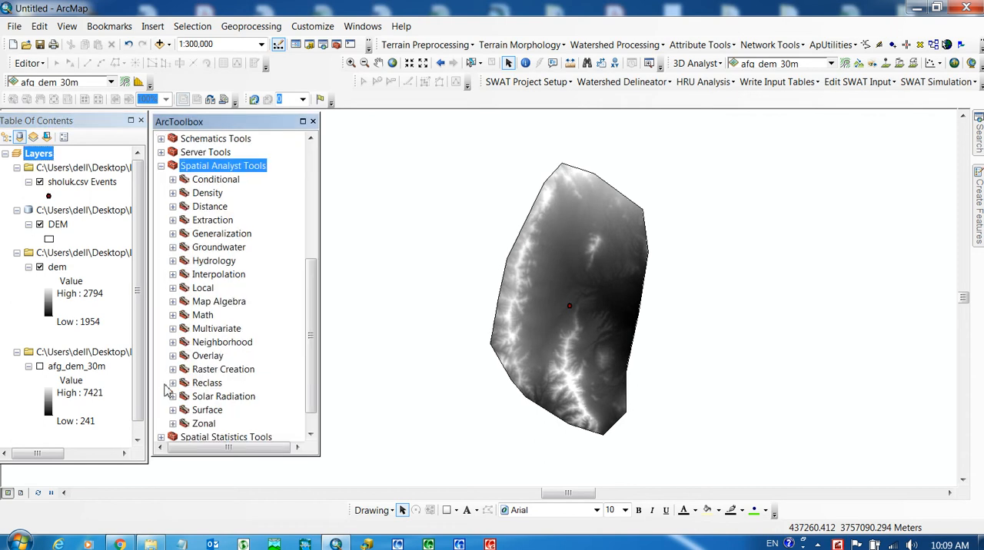
{"action": "double_click", "coordinate": [215, 222]}
{"action": "double_click", "coordinate": [236, 262]}
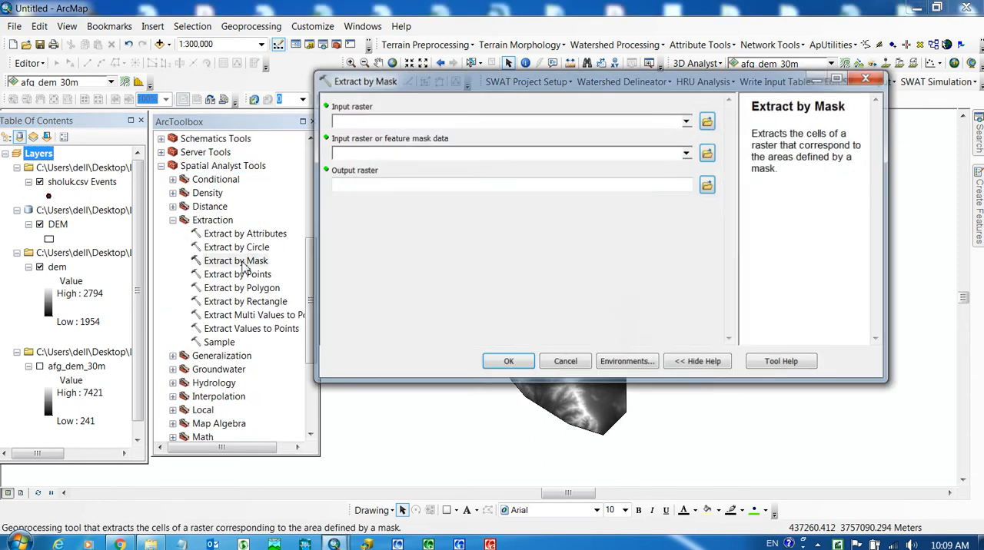
{"action": "left_click", "coordinate": [687, 121]}
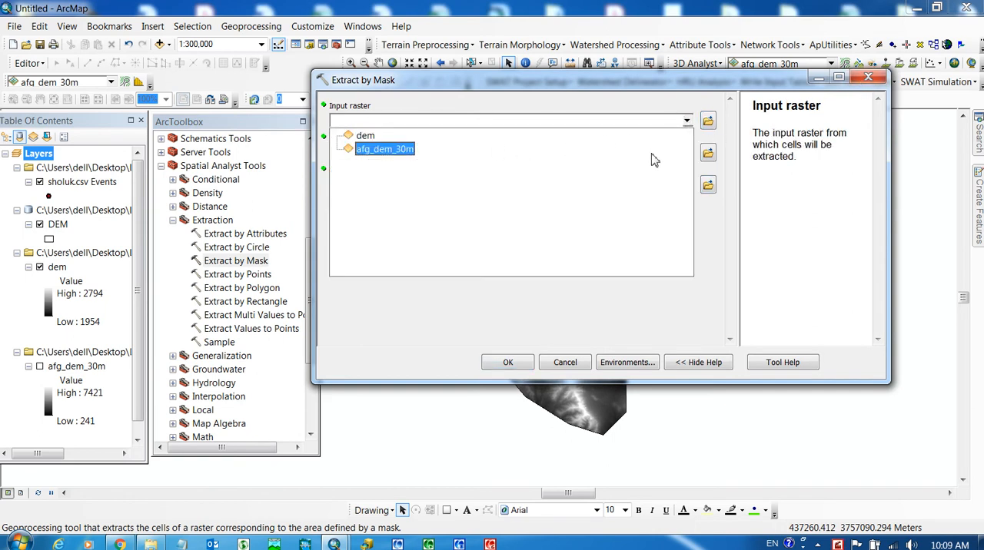
{"action": "left_click", "coordinate": [705, 296]}
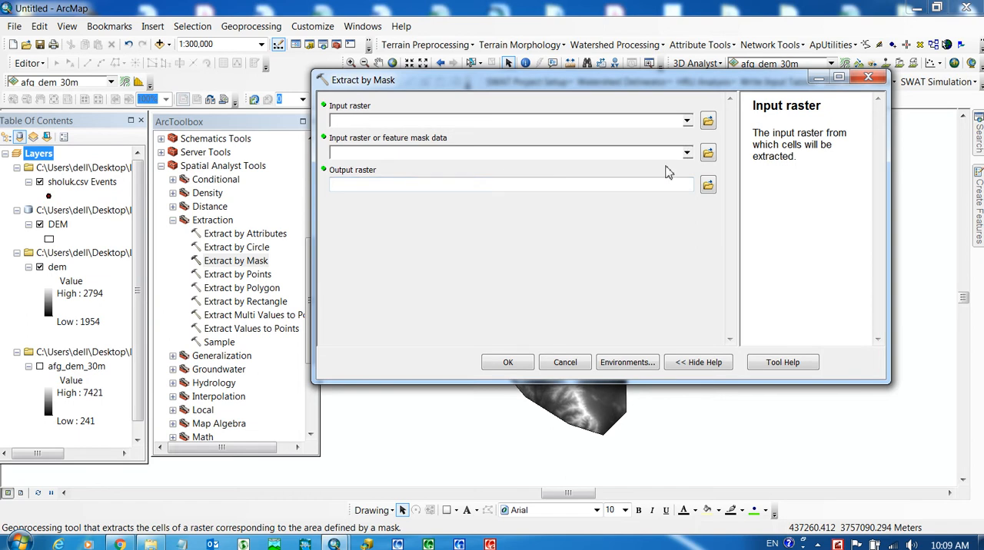
{"action": "left_click", "coordinate": [867, 78]}
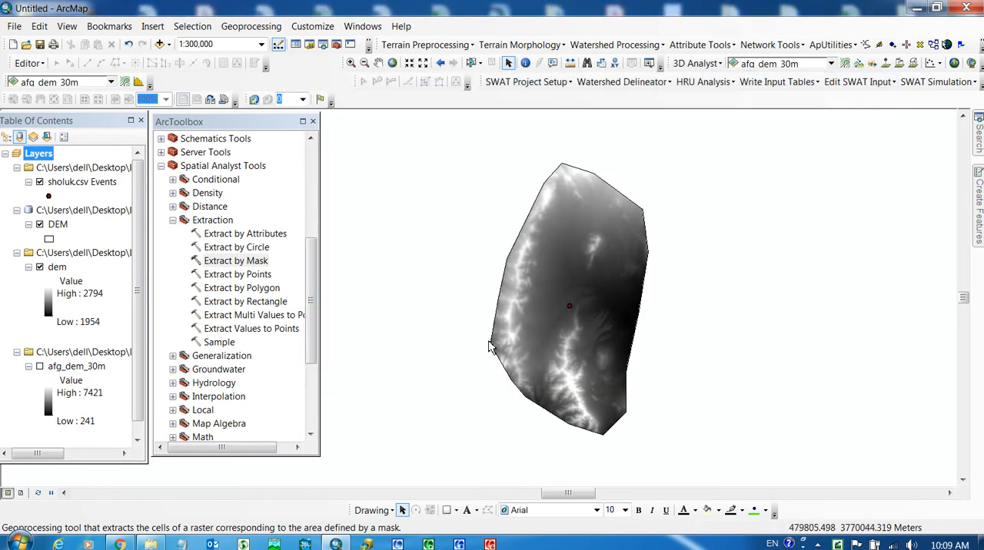
{"action": "left_click", "coordinate": [169, 45]}
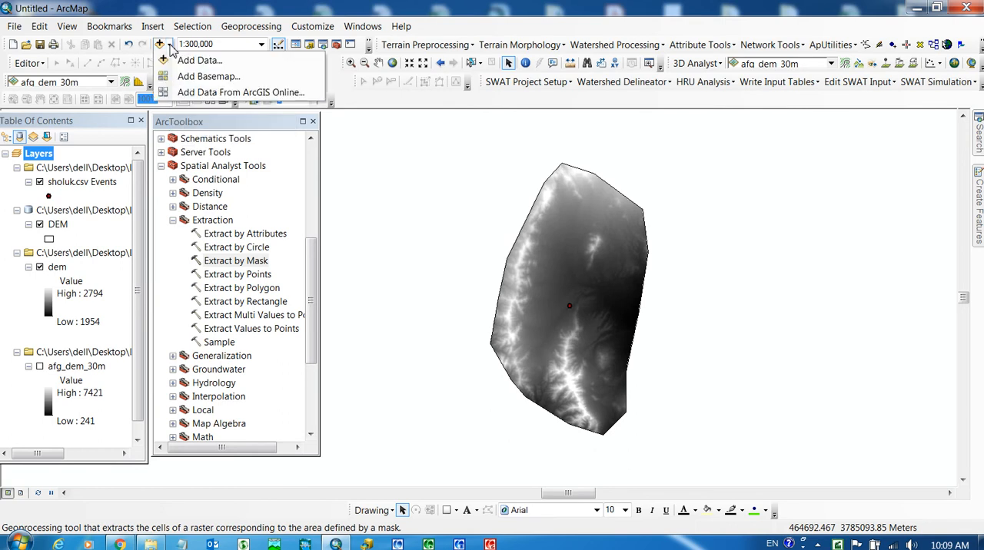
{"action": "left_click", "coordinate": [185, 61]}
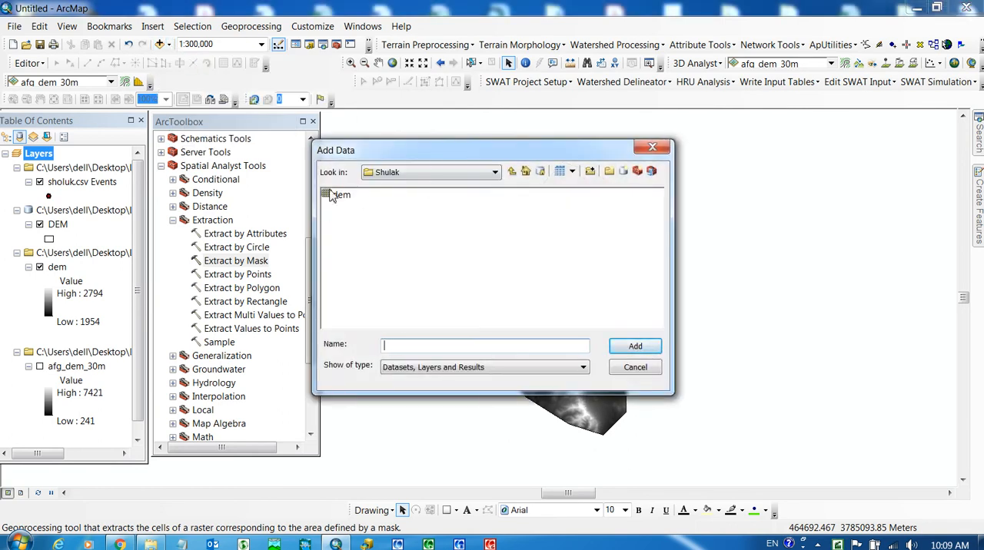
{"action": "left_click", "coordinate": [334, 197]}
{"action": "left_click", "coordinate": [638, 369]}
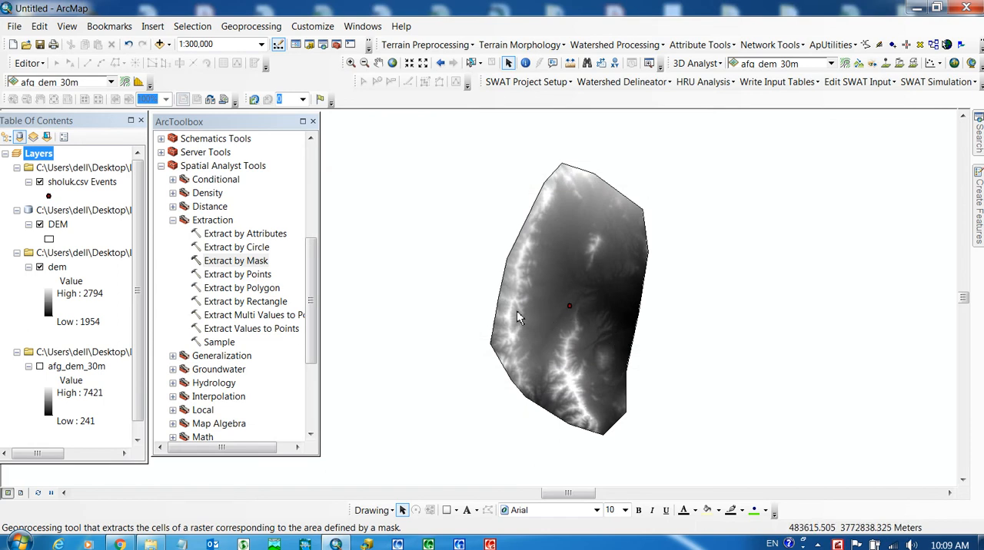
{"action": "left_click", "coordinate": [174, 221]}
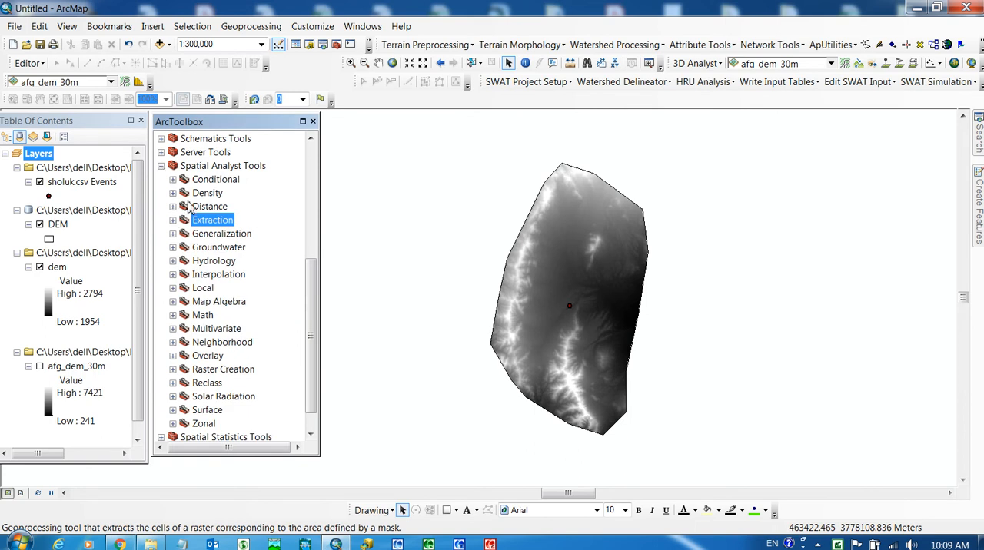
{"action": "left_click", "coordinate": [162, 166]}
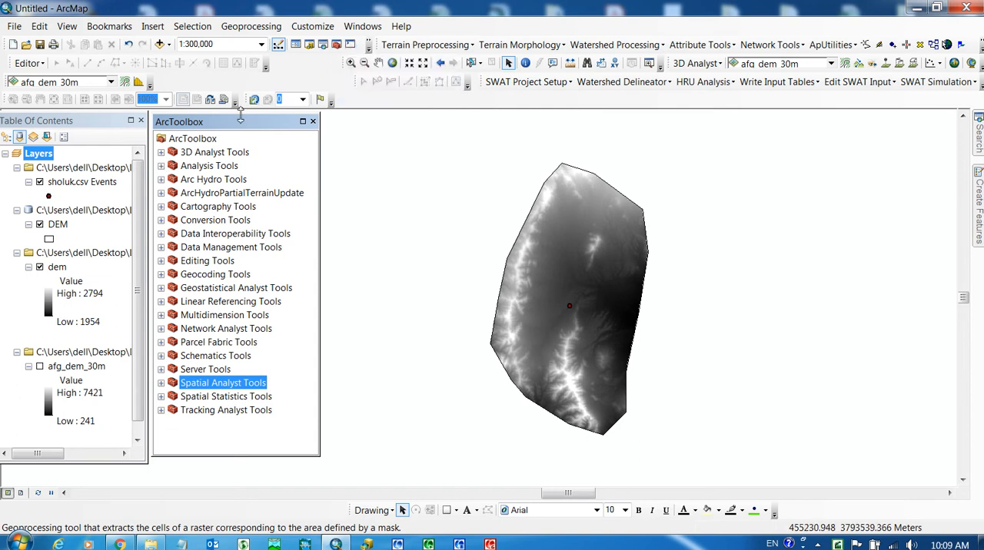
- Open the Fill tool from the Spatial Analyst Hydrology toolset and choose dem as the input surface raster
{"action": "left_click", "coordinate": [160, 384]}
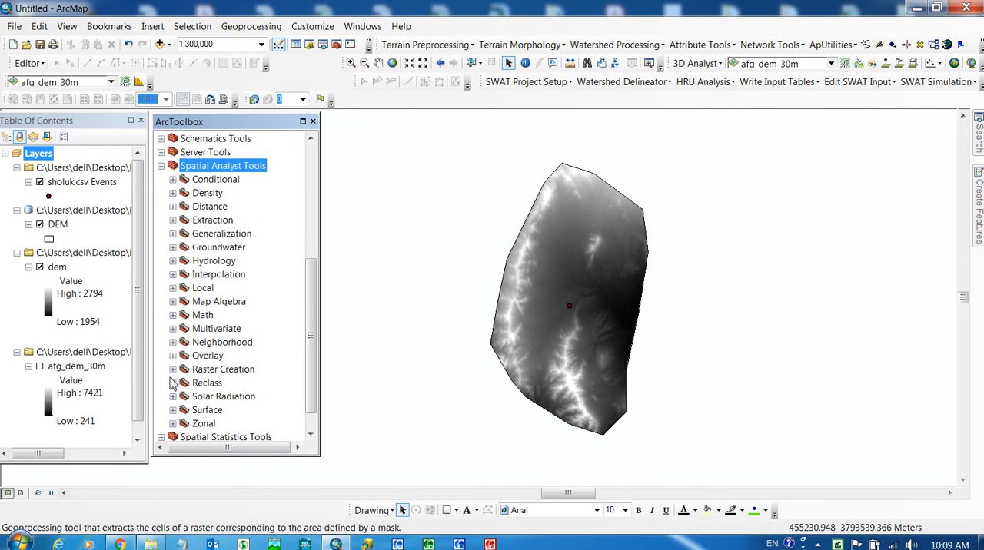
{"action": "left_click", "coordinate": [173, 261]}
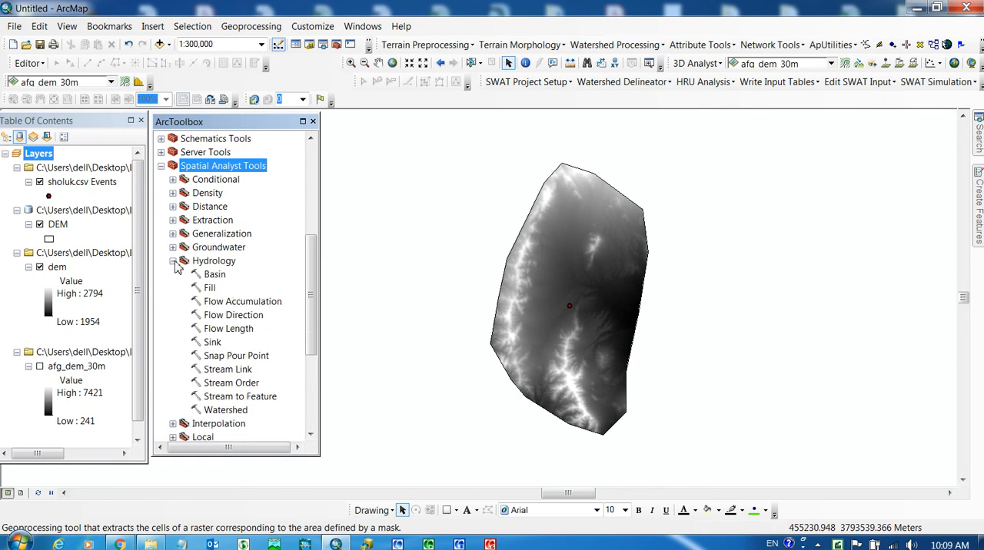
{"action": "double_click", "coordinate": [209, 289]}
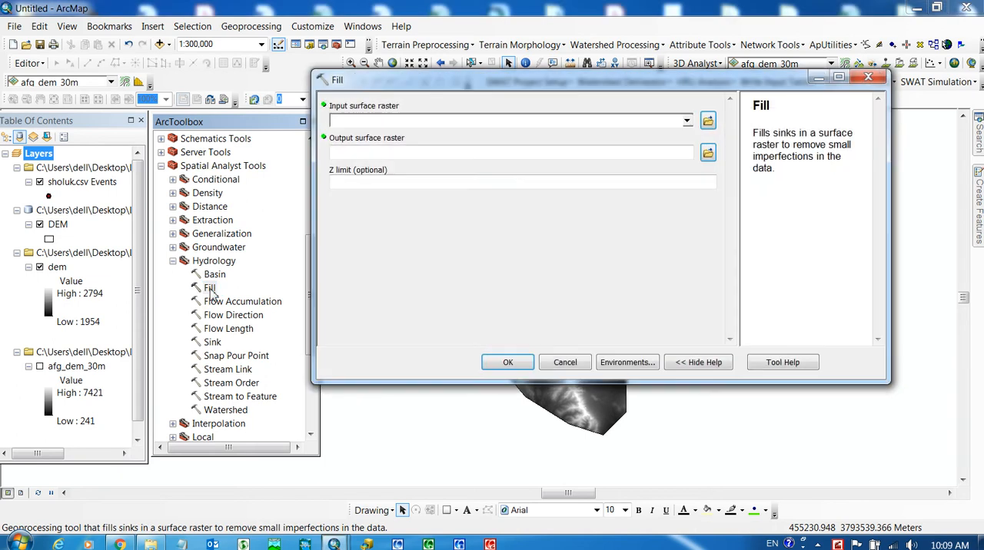
{"action": "left_click", "coordinate": [687, 125]}
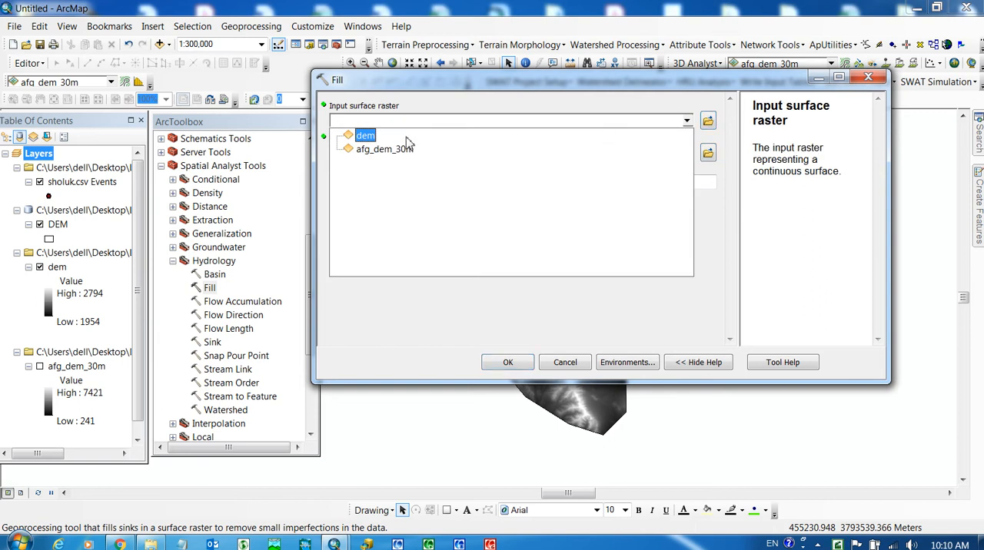
{"action": "left_click", "coordinate": [380, 136]}
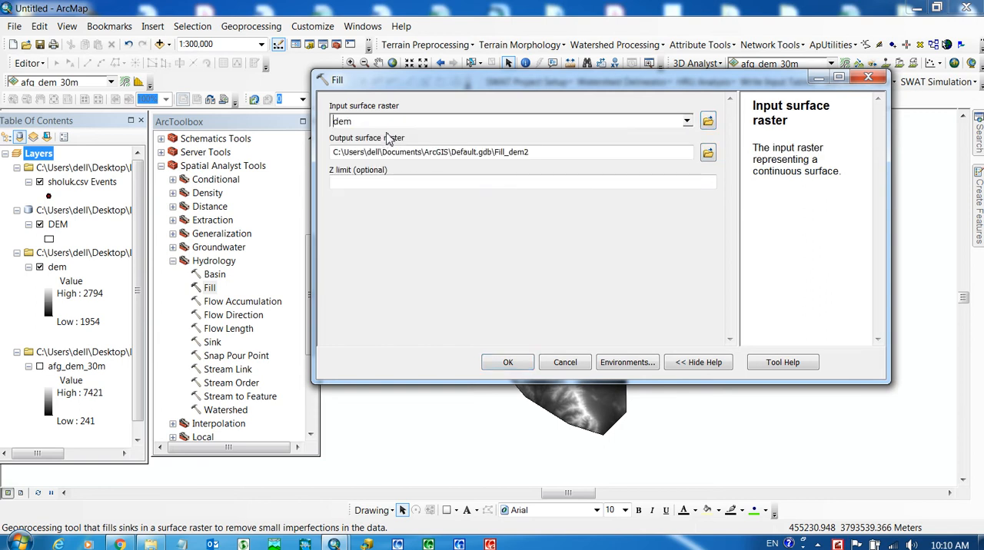
- Set the output surface raster to FILL in the Logar\New Folder\Shulak folder and run the Fill tool
{"action": "left_click", "coordinate": [708, 152]}
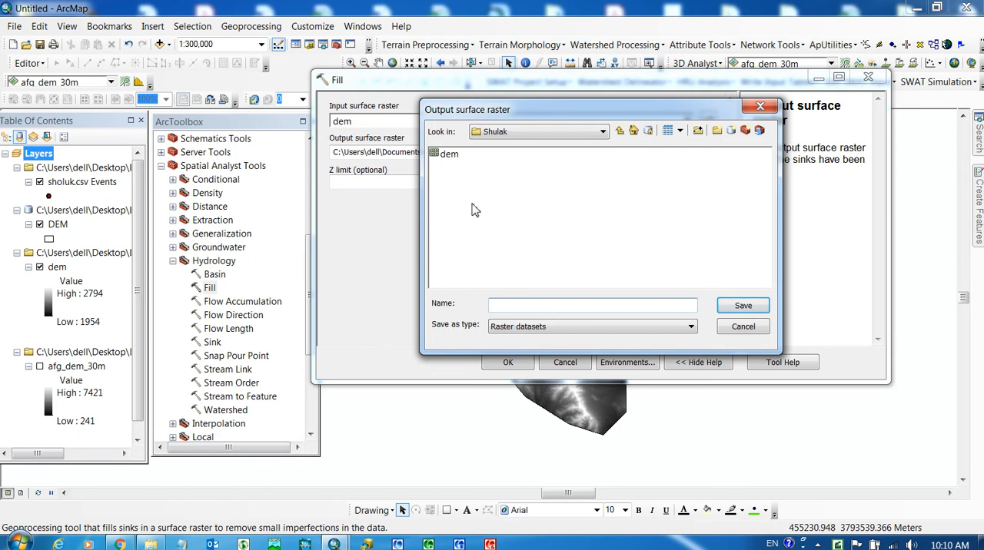
{"action": "left_click", "coordinate": [619, 131]}
{"action": "left_click", "coordinate": [619, 131]}
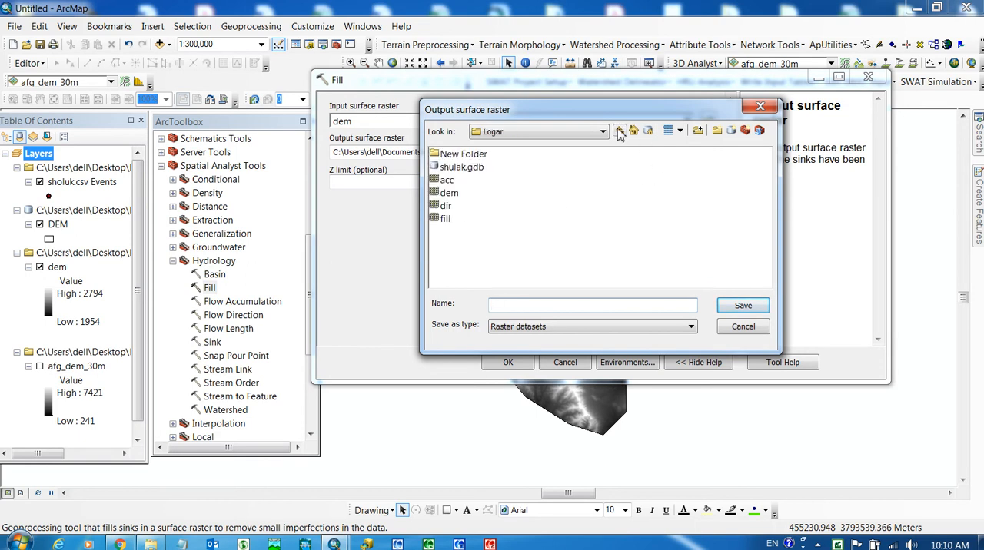
{"action": "left_click", "coordinate": [619, 132]}
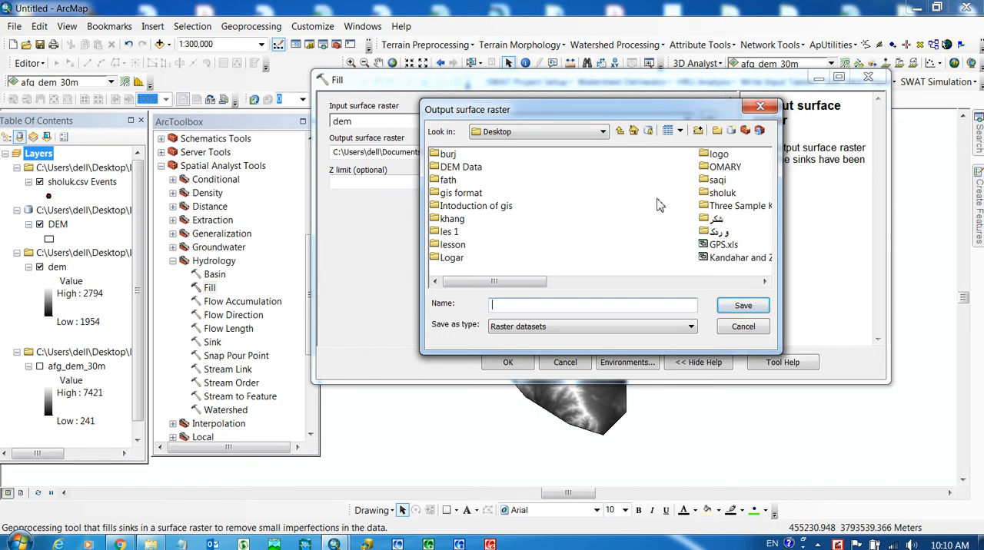
{"action": "double_click", "coordinate": [451, 258]}
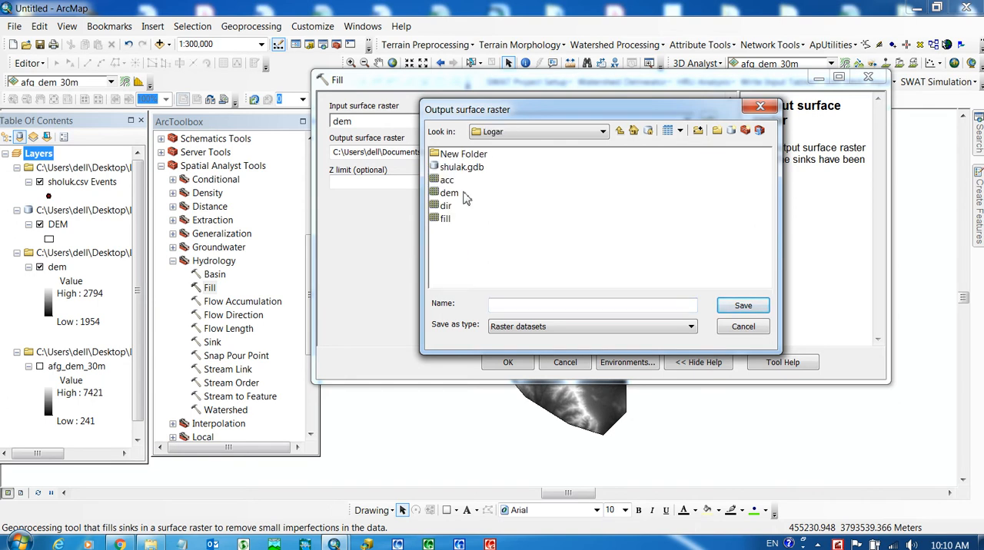
{"action": "double_click", "coordinate": [465, 165]}
{"action": "double_click", "coordinate": [463, 157]}
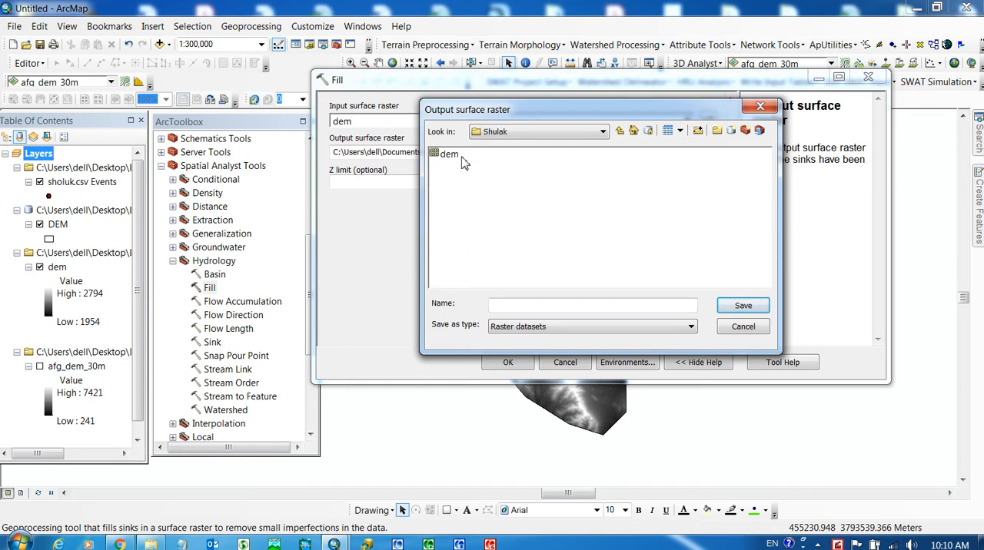
{"action": "left_click", "coordinate": [502, 305]}
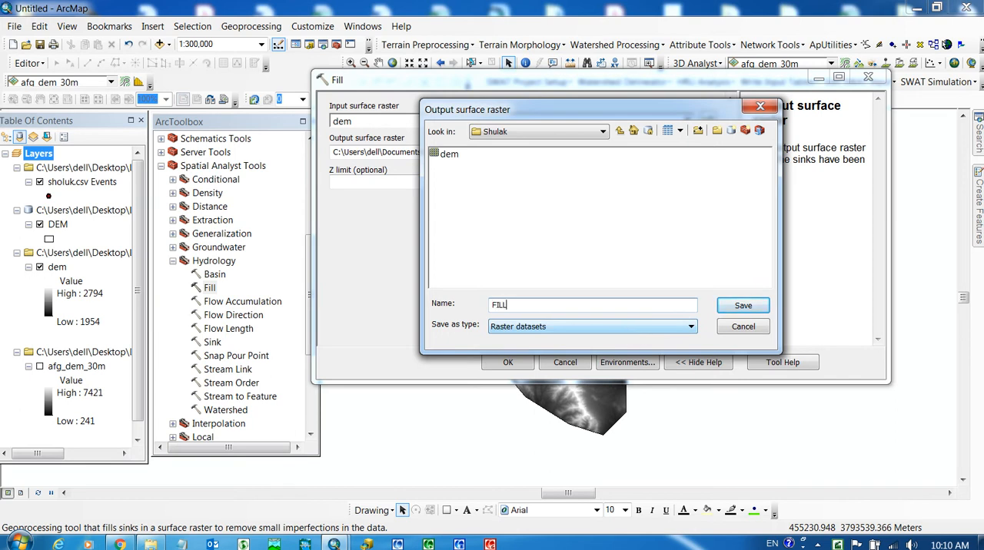
{"action": "left_click", "coordinate": [740, 307]}
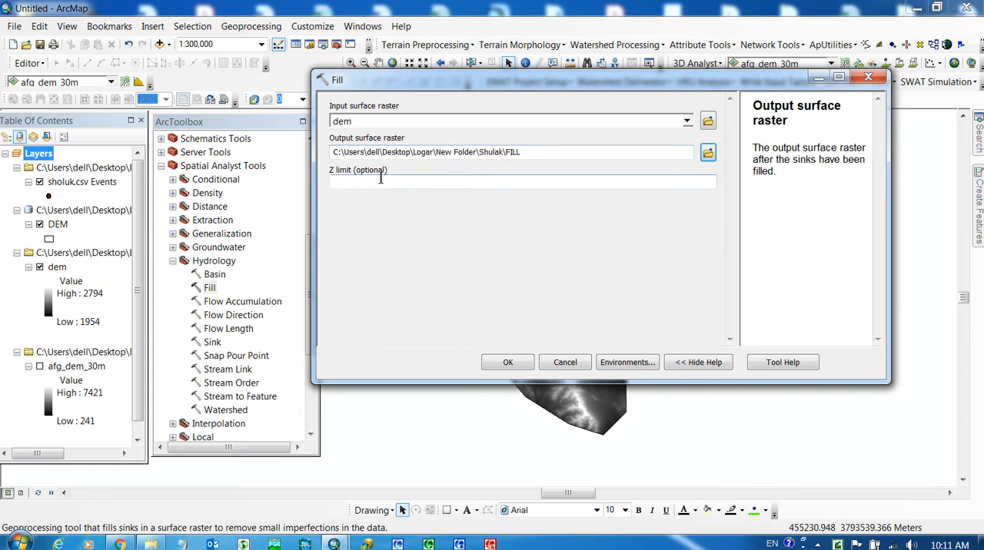
{"action": "left_click", "coordinate": [507, 362]}
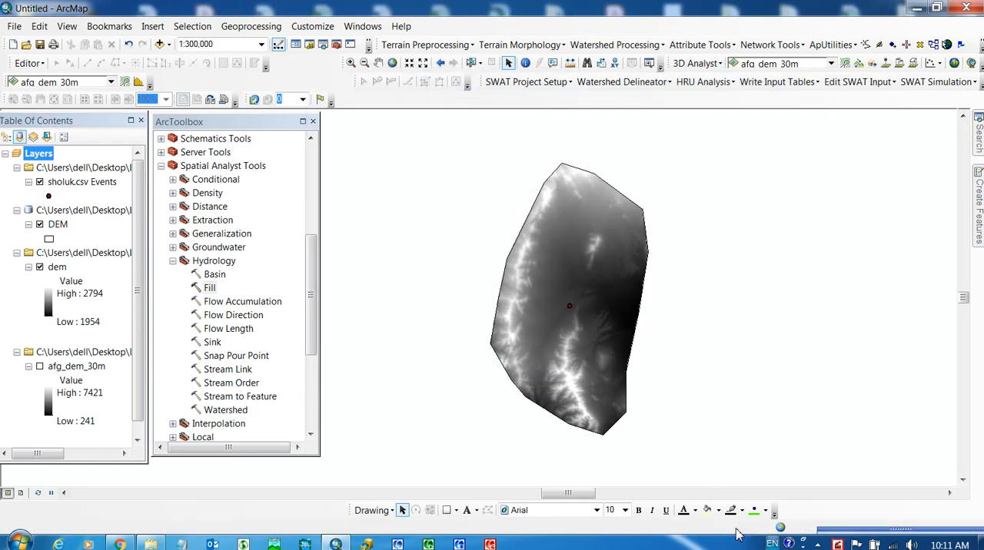
- Add the fill raster from the Shulak folder to the map and inspect it around the sholuk.csv Events point
{"action": "left_click", "coordinate": [168, 46]}
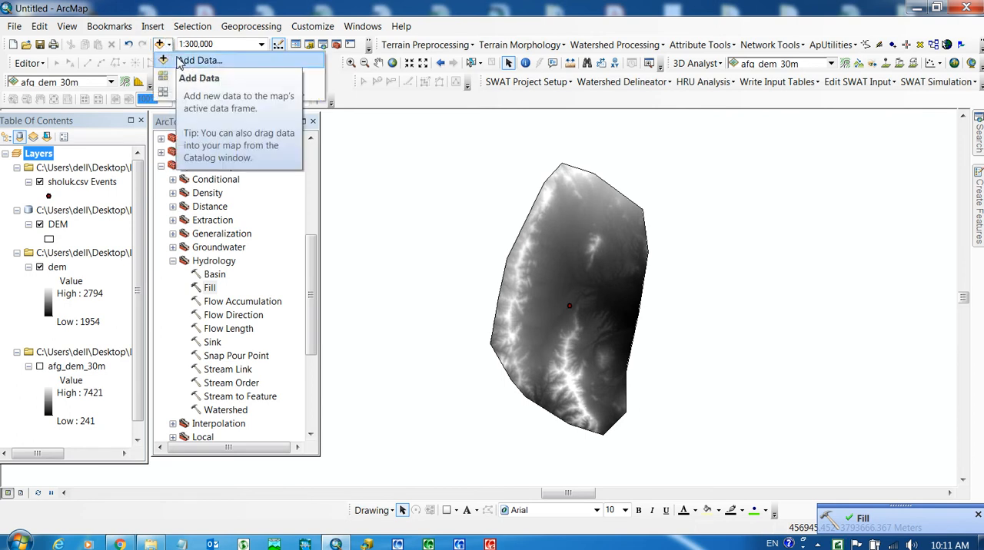
{"action": "left_click", "coordinate": [337, 209]}
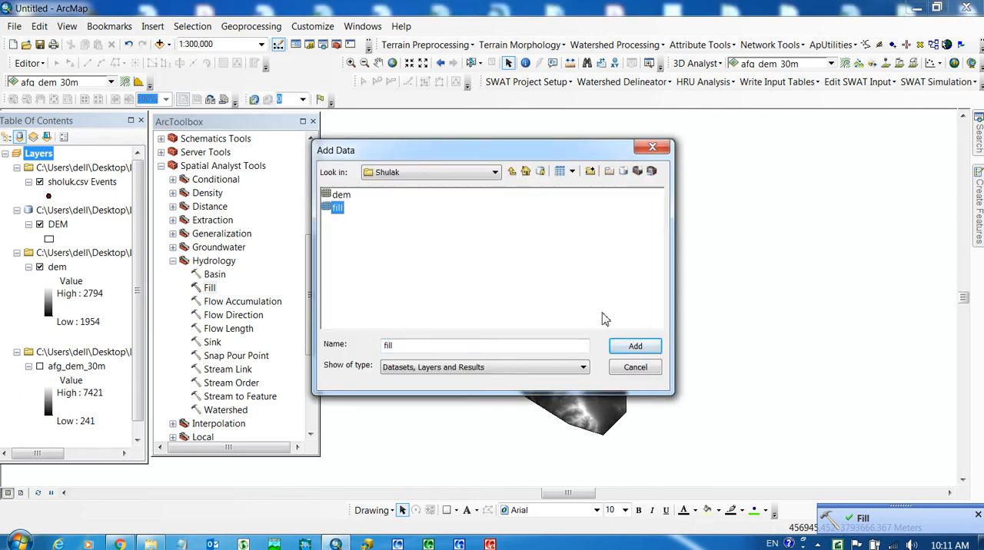
{"action": "left_click", "coordinate": [635, 345]}
{"action": "scroll", "coordinate": [555, 304], "scroll_direction": "down", "scroll_amount": 2}
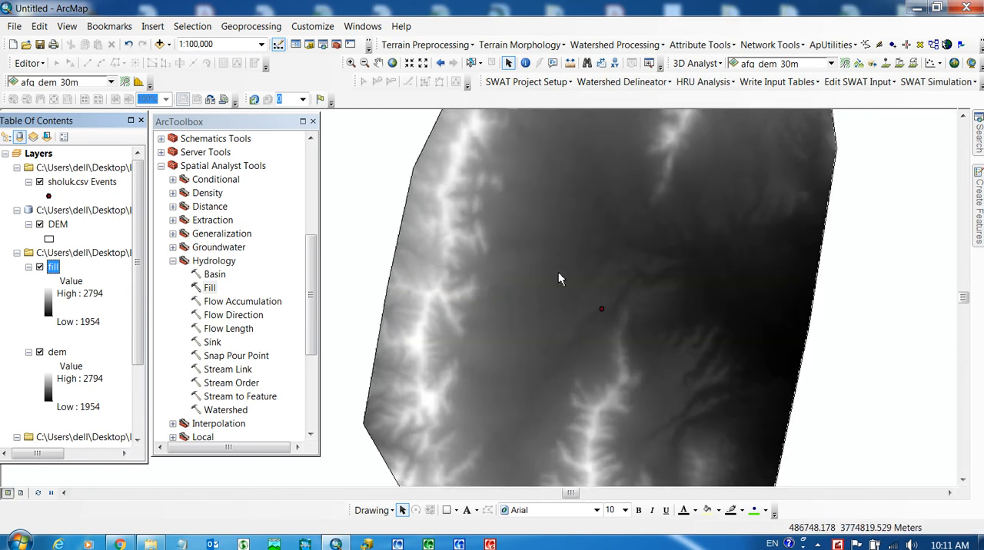
{"action": "left_click", "coordinate": [377, 62]}
{"action": "scroll", "coordinate": [542, 233], "scroll_direction": "down", "scroll_amount": 2}
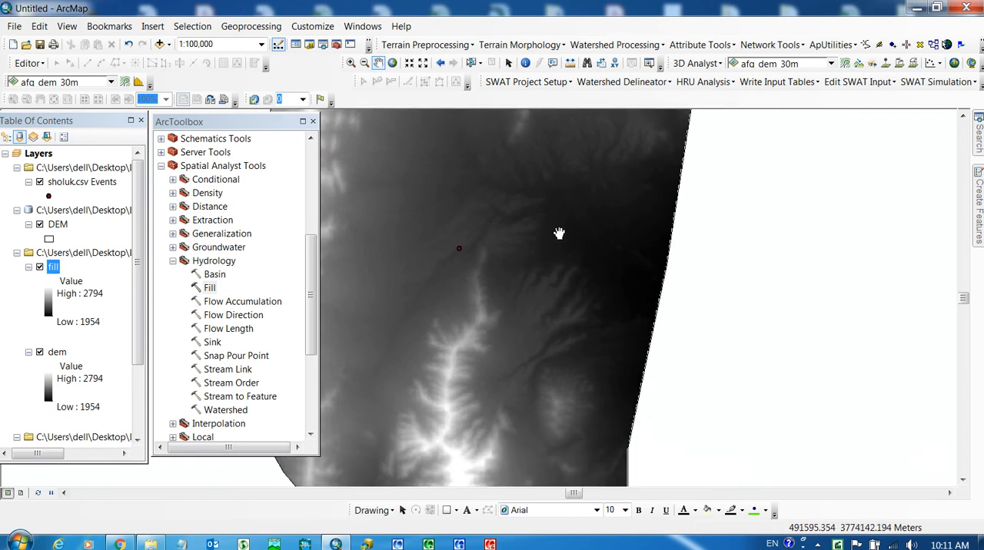
- Examine the fill raster's terrain around the sholuk.csv Events point and across its full extent
{"action": "left_click_drag", "start_coordinate": [456, 238], "coordinate": [604, 163]}
{"action": "left_click_drag", "start_coordinate": [466, 293], "coordinate": [505, 199]}
{"action": "left_click_drag", "start_coordinate": [533, 347], "coordinate": [365, 252]}
{"action": "left_click_drag", "start_coordinate": [666, 239], "coordinate": [705, 370]}
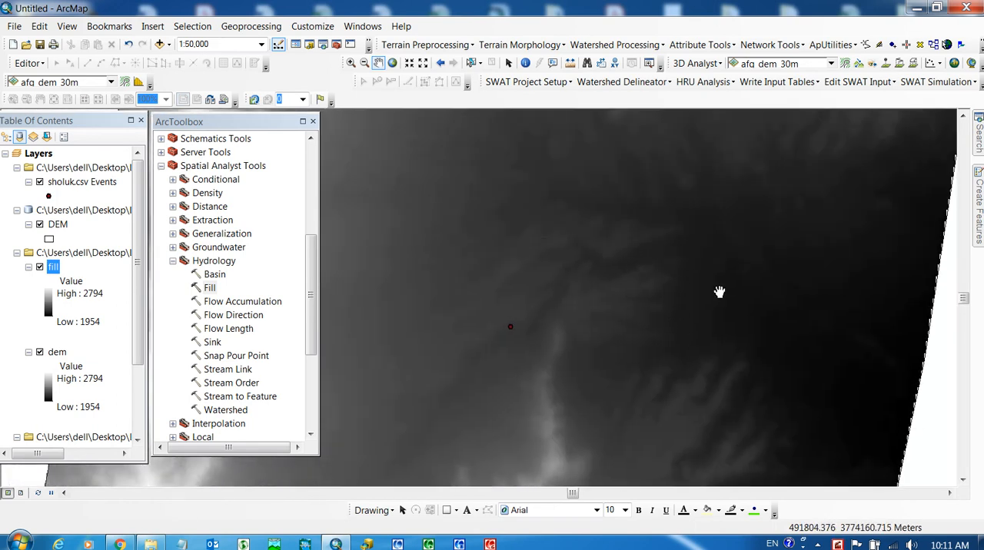
{"action": "scroll", "coordinate": [718, 292], "scroll_direction": "up", "scroll_amount": 3}
{"action": "scroll", "coordinate": [605, 300], "scroll_direction": "up", "scroll_amount": 2}
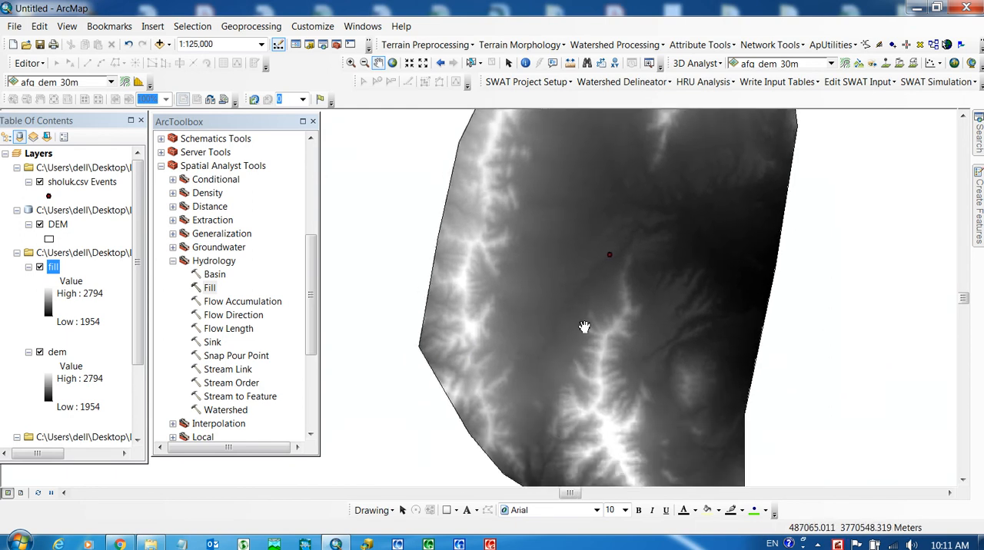
{"action": "scroll", "coordinate": [582, 329], "scroll_direction": "up", "scroll_amount": 2}
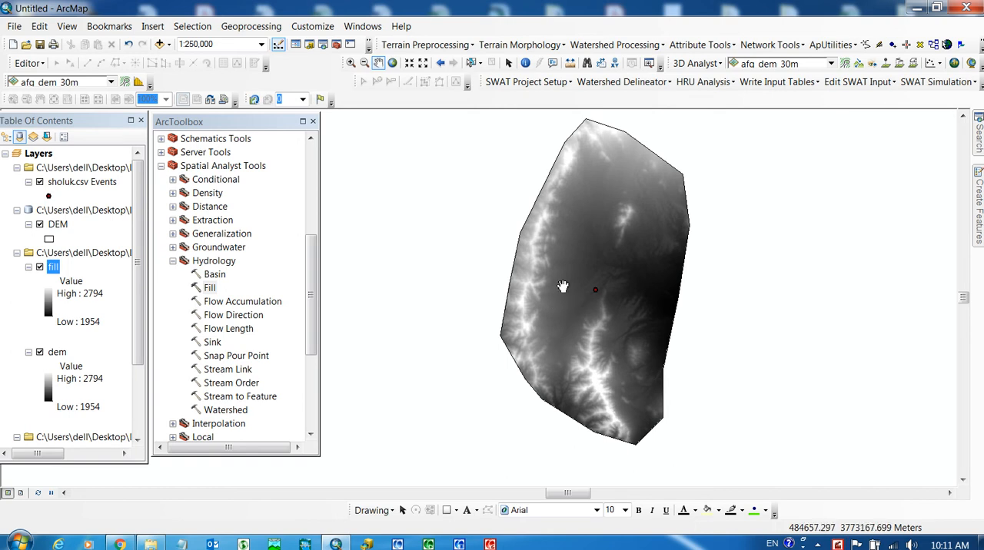
{"action": "left_click_drag", "start_coordinate": [588, 278], "coordinate": [571, 301]}
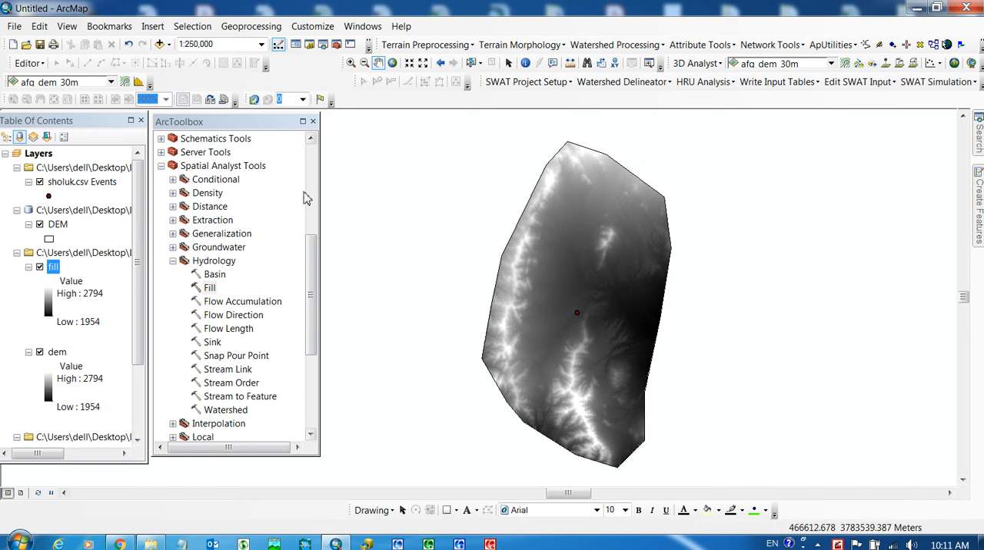
- Open the Flow Direction tool from the Hydrology toolset and choose fill as the input surface raster
{"action": "double_click", "coordinate": [227, 316]}
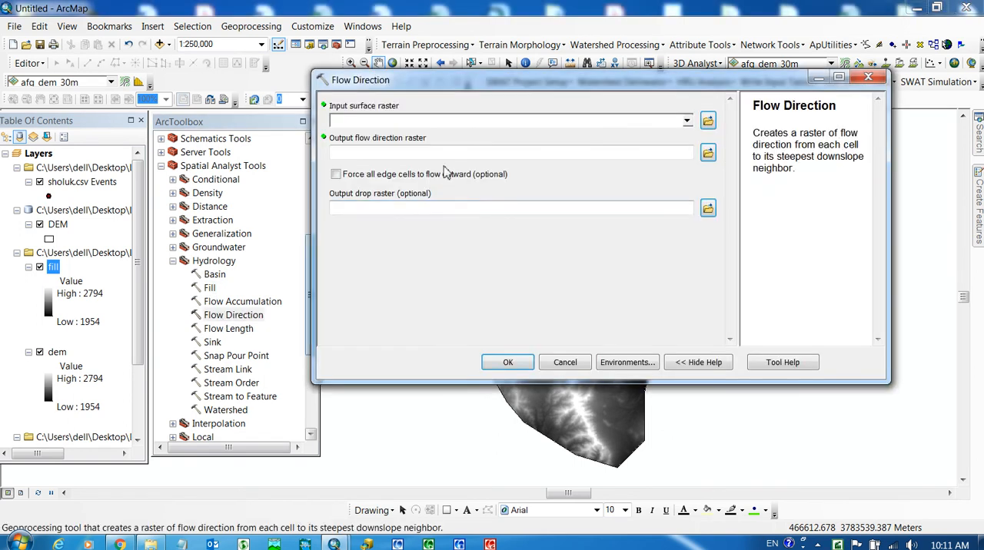
{"action": "left_click", "coordinate": [686, 120]}
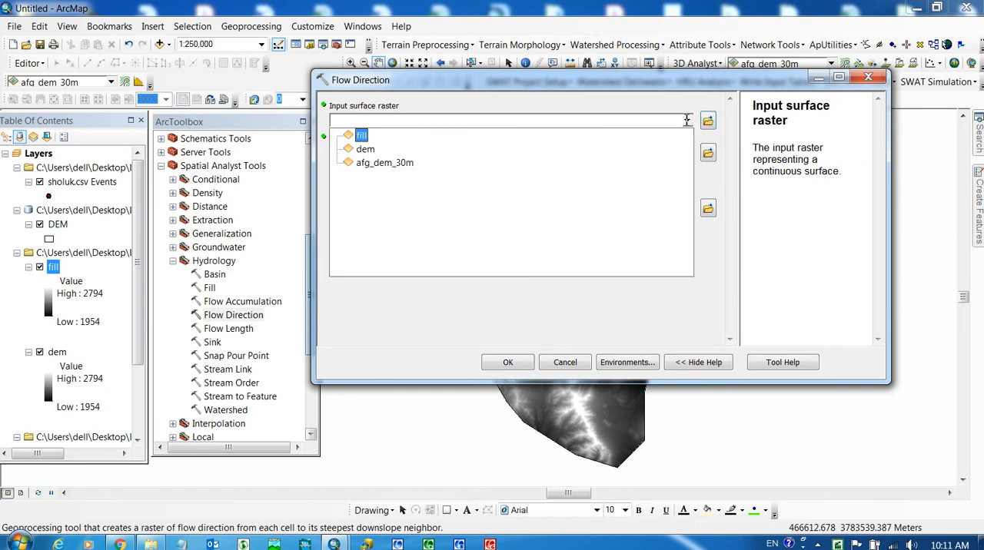
{"action": "left_click", "coordinate": [361, 136]}
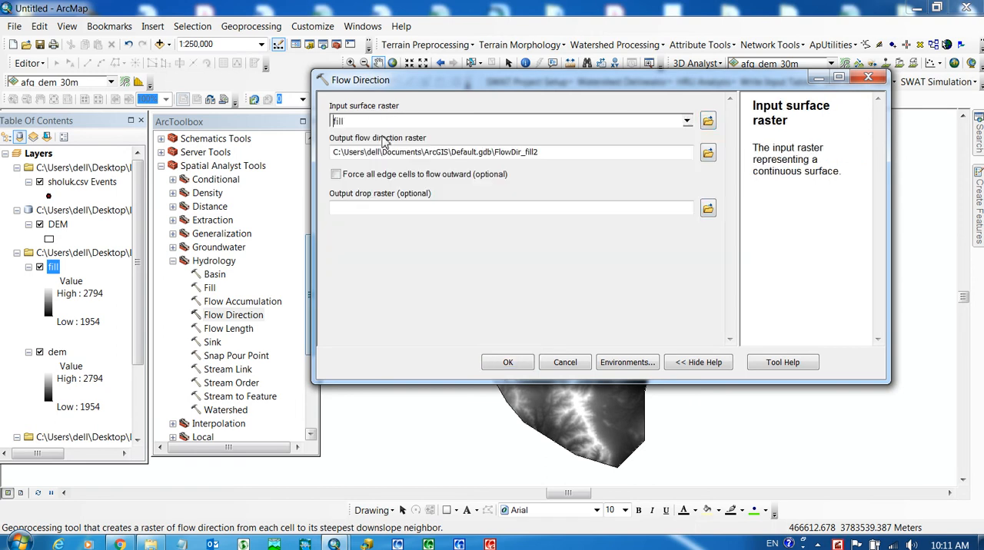
- Set the output flow direction raster to DIR in the Logar\New Folder\Shulak folder and run the Flow Direction tool
{"action": "left_click", "coordinate": [707, 153]}
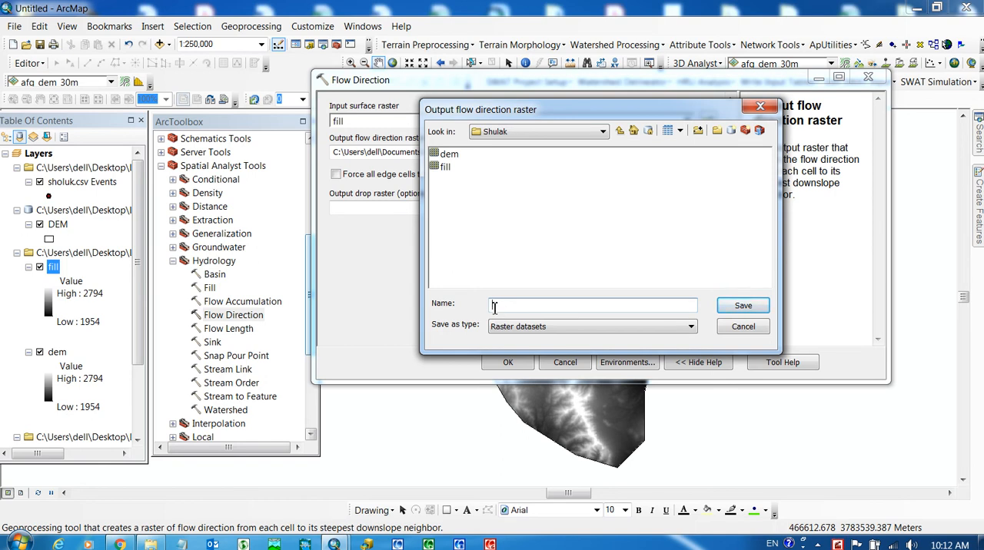
{"action": "type", "text": "DIR"}
{"action": "left_click", "coordinate": [517, 326]}
{"action": "type", "text": "_"}
{"action": "left_click", "coordinate": [742, 307]}
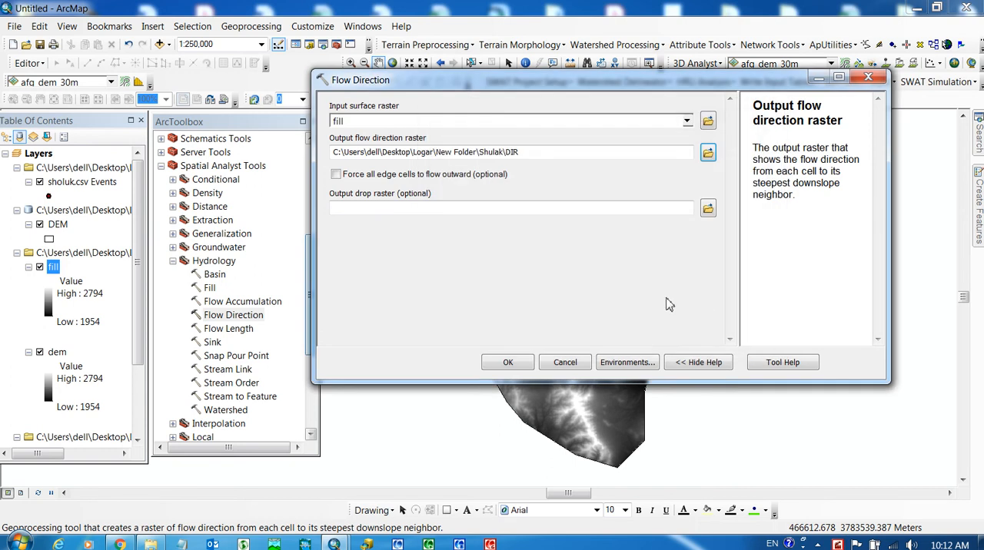
{"action": "left_click", "coordinate": [508, 364]}
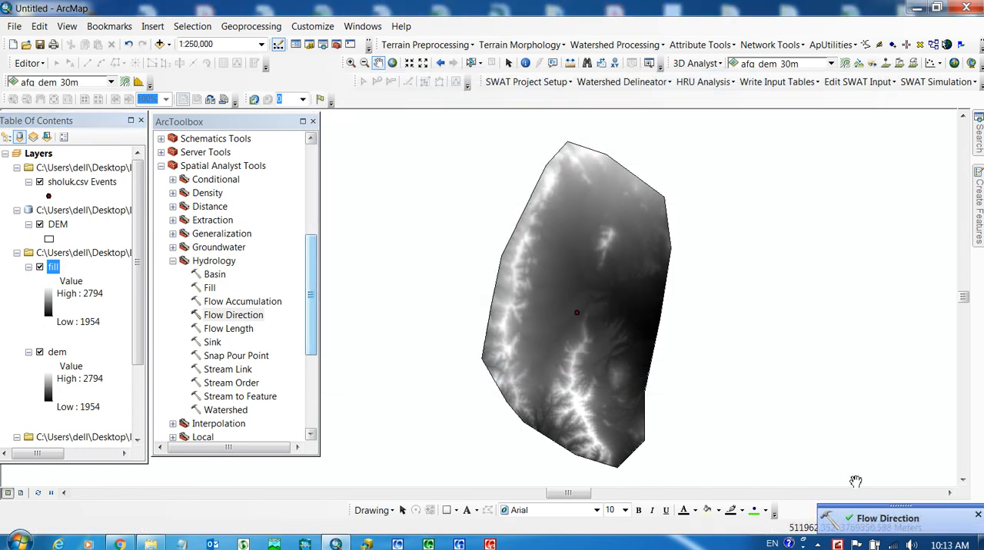
- Add the dir raster from the Shulak folder to the map
{"action": "left_click", "coordinate": [168, 44]}
{"action": "left_click", "coordinate": [196, 59]}
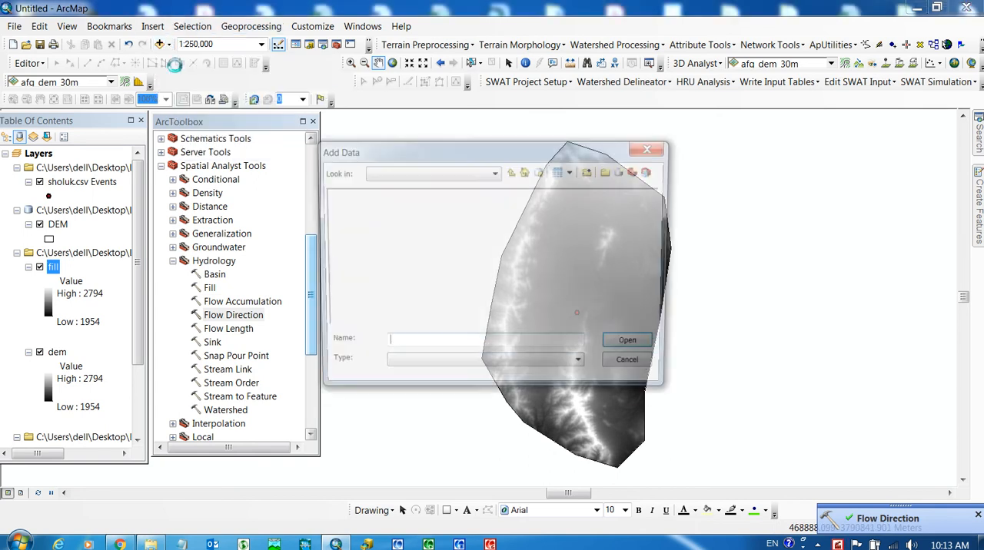
{"action": "left_click", "coordinate": [334, 207]}
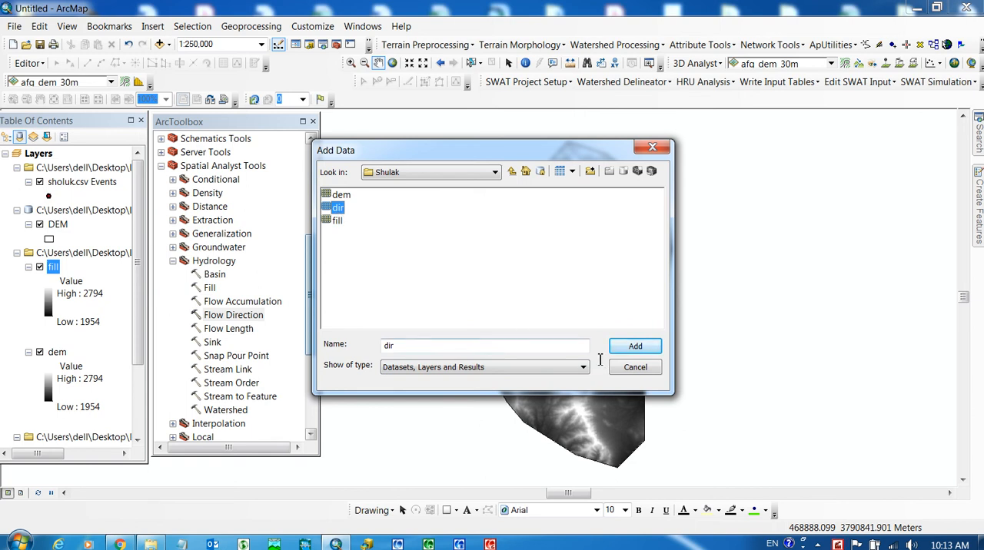
{"action": "left_click", "coordinate": [635, 347]}
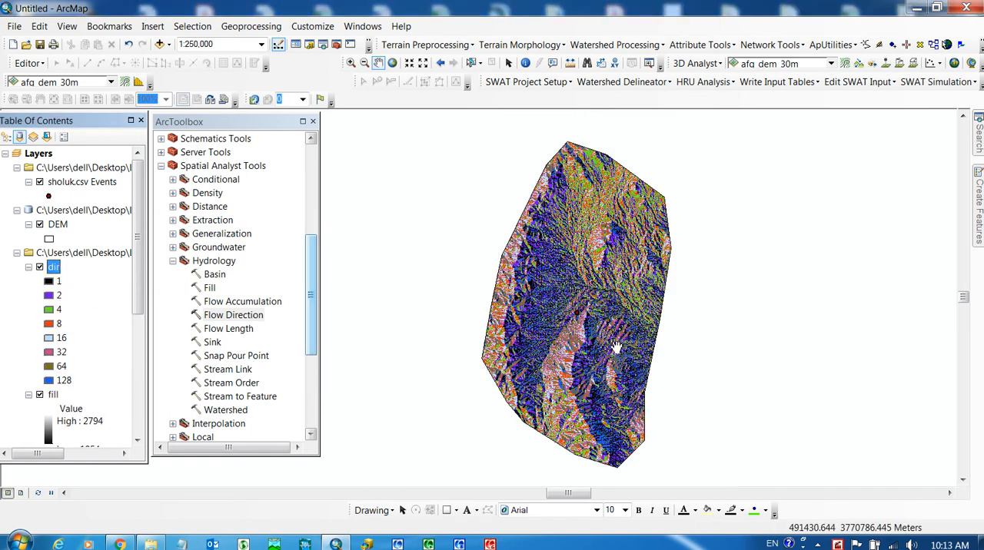
- Examine the flow direction pattern of the dir raster across the clipped area and around the sholuk.csv Events point
{"action": "scroll", "coordinate": [577, 308], "scroll_direction": "down", "scroll_amount": 3}
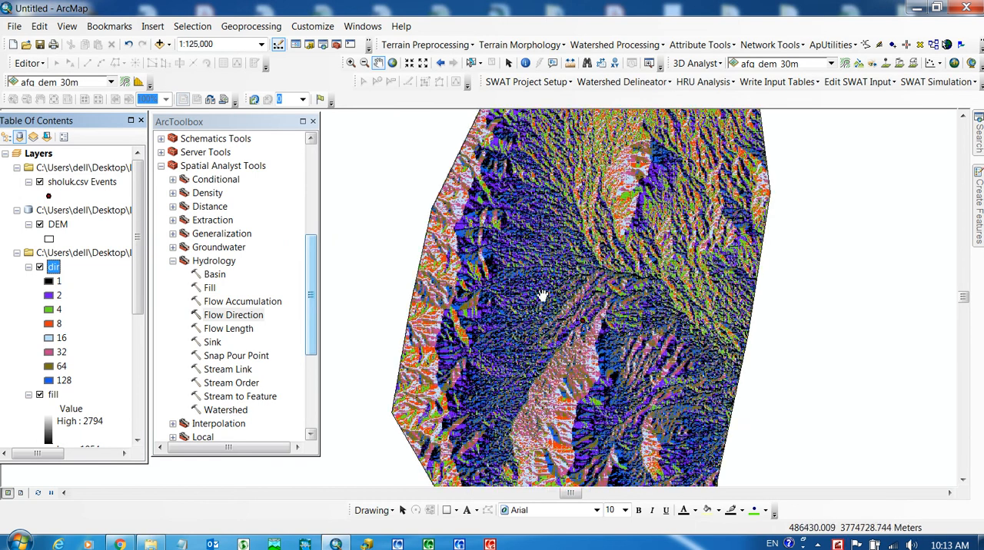
{"action": "scroll", "coordinate": [521, 303], "scroll_direction": "up", "scroll_amount": 3}
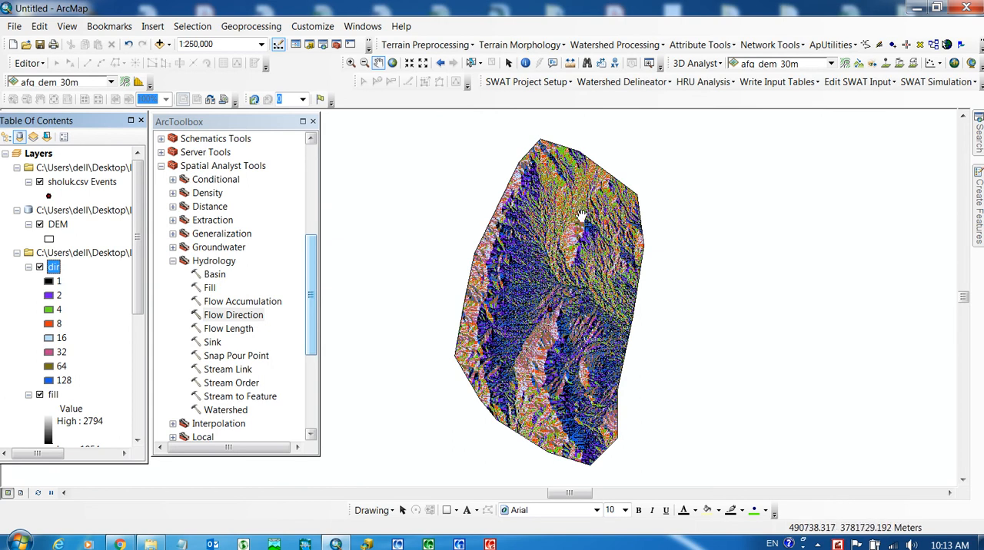
{"action": "scroll", "coordinate": [580, 206], "scroll_direction": "up", "scroll_amount": 2}
{"action": "scroll", "coordinate": [582, 254], "scroll_direction": "down", "scroll_amount": 2}
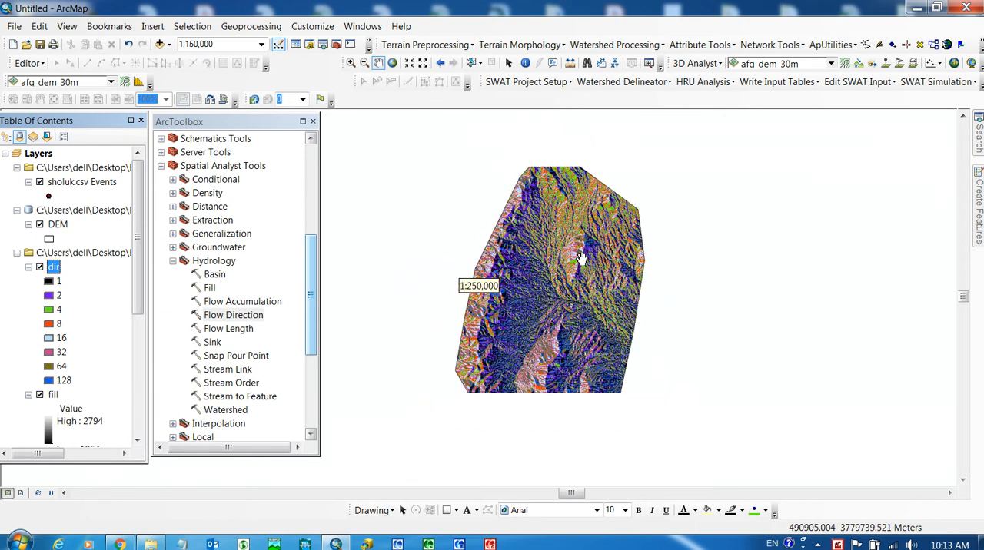
{"action": "left_click_drag", "start_coordinate": [544, 367], "coordinate": [528, 304]}
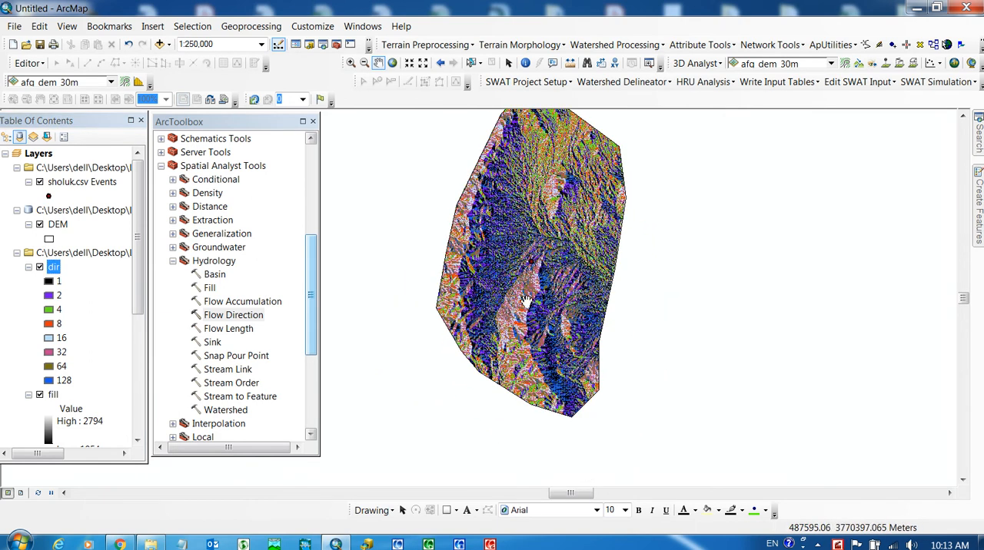
{"action": "scroll", "coordinate": [529, 269], "scroll_direction": "up", "scroll_amount": 2}
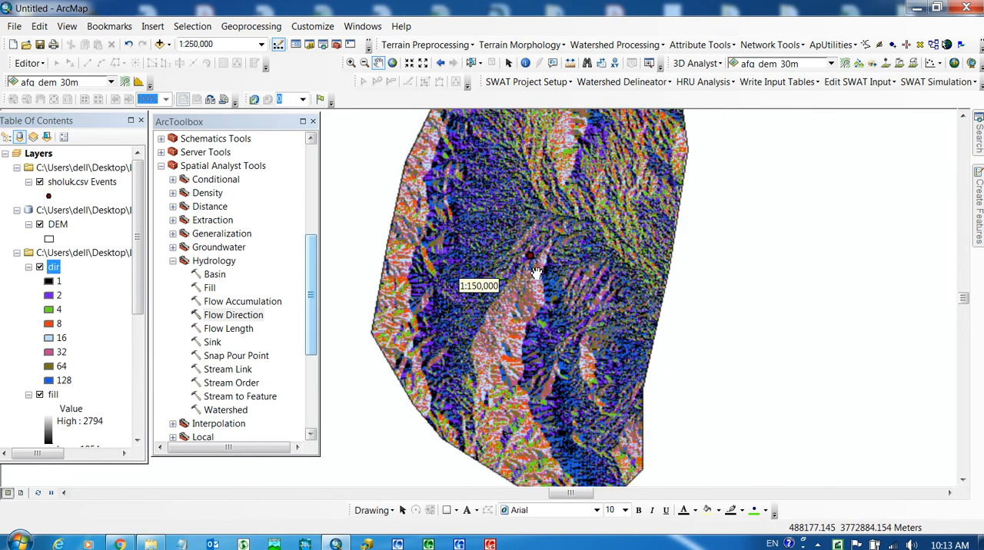
{"action": "scroll", "coordinate": [533, 269], "scroll_direction": "down", "scroll_amount": 2}
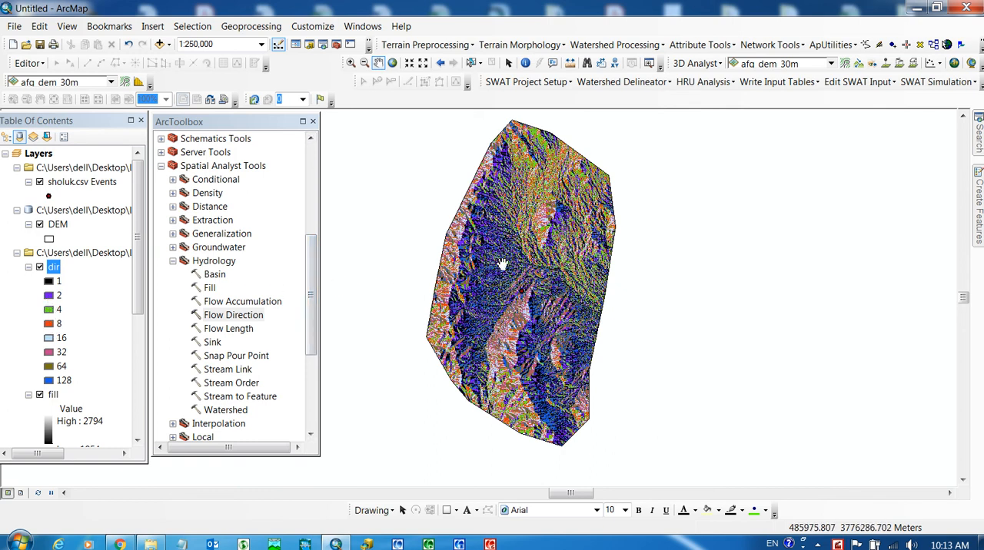
{"action": "scroll", "coordinate": [494, 259], "scroll_direction": "up", "scroll_amount": 1}
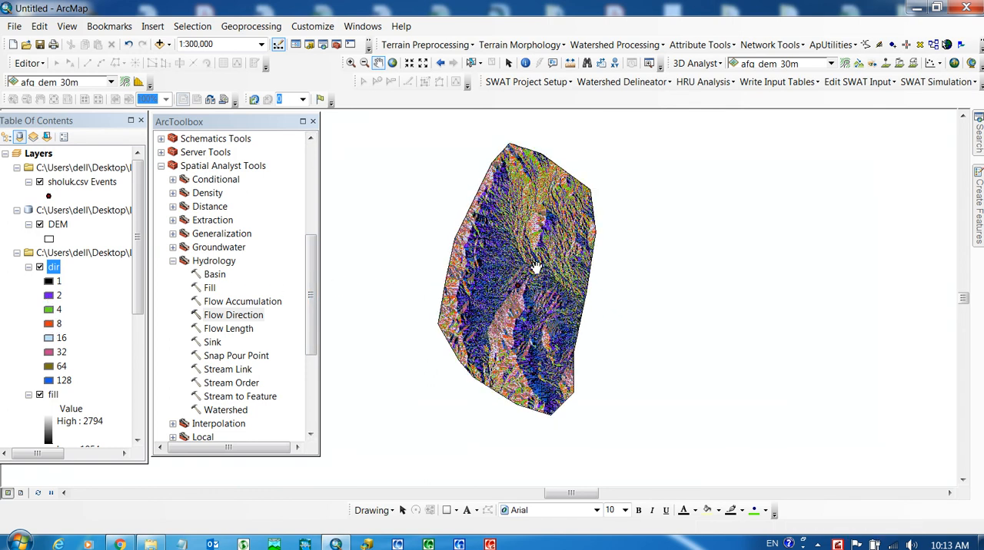
{"action": "scroll", "coordinate": [537, 267], "scroll_direction": "down", "scroll_amount": 1}
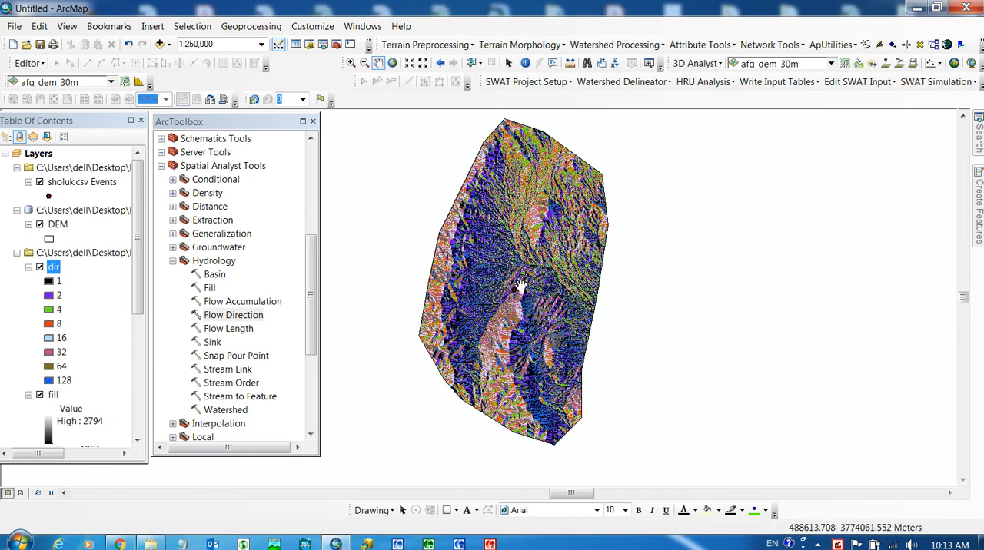
- Open the Flow Accumulation tool from the Hydrology toolset and choose dir as the input flow direction raster
{"action": "double_click", "coordinate": [222, 306]}
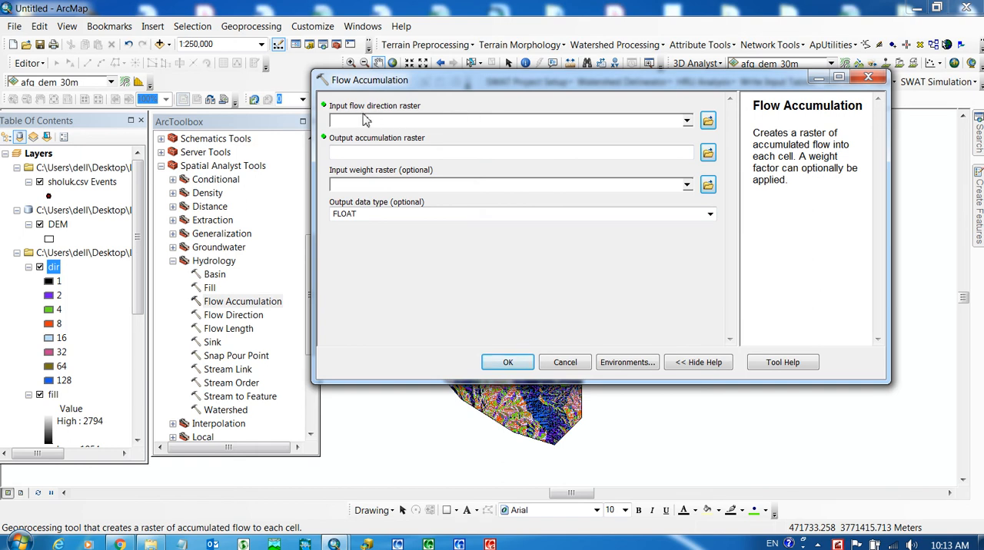
{"action": "left_click", "coordinate": [687, 121]}
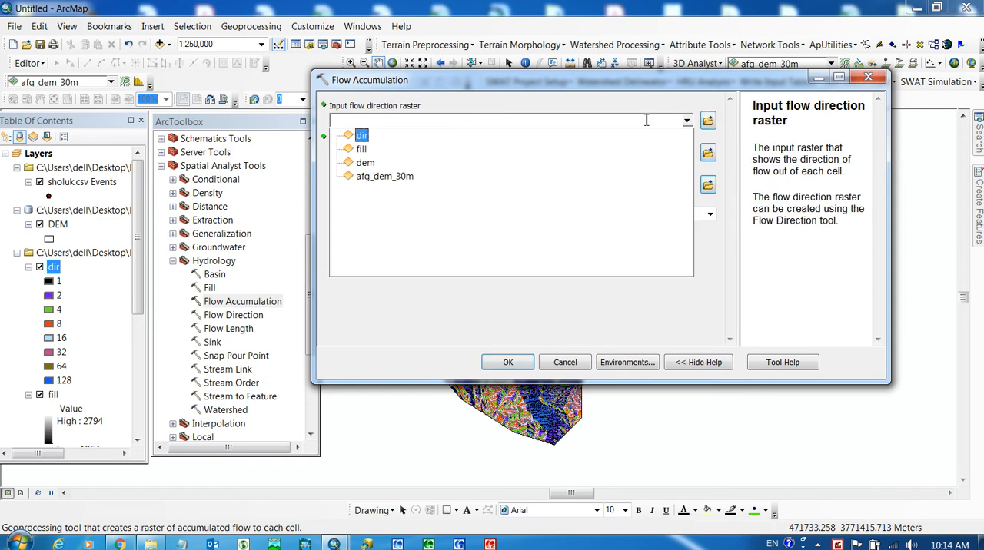
{"action": "left_click", "coordinate": [362, 136]}
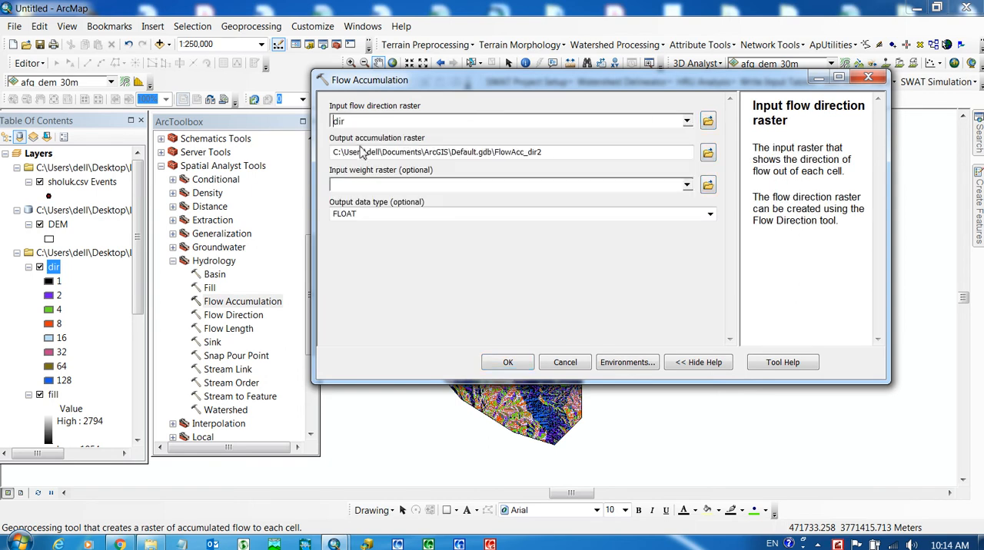
- Set the output accumulation raster to ACC in the Shulak folder, keep FLOAT as the output data type, and run Flow Accumulation
{"action": "left_click", "coordinate": [707, 153]}
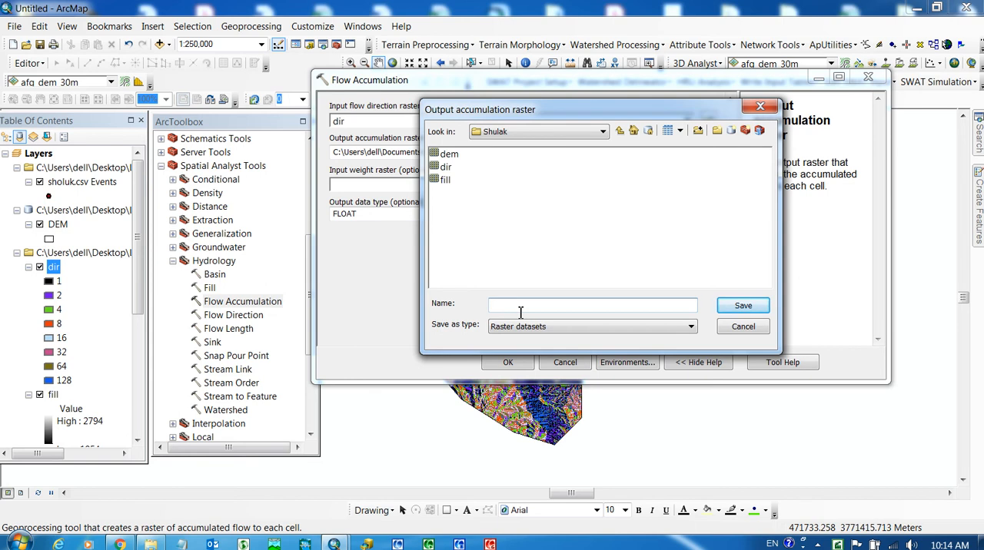
{"action": "type", "text": "ACC"}
{"action": "left_click", "coordinate": [742, 308]}
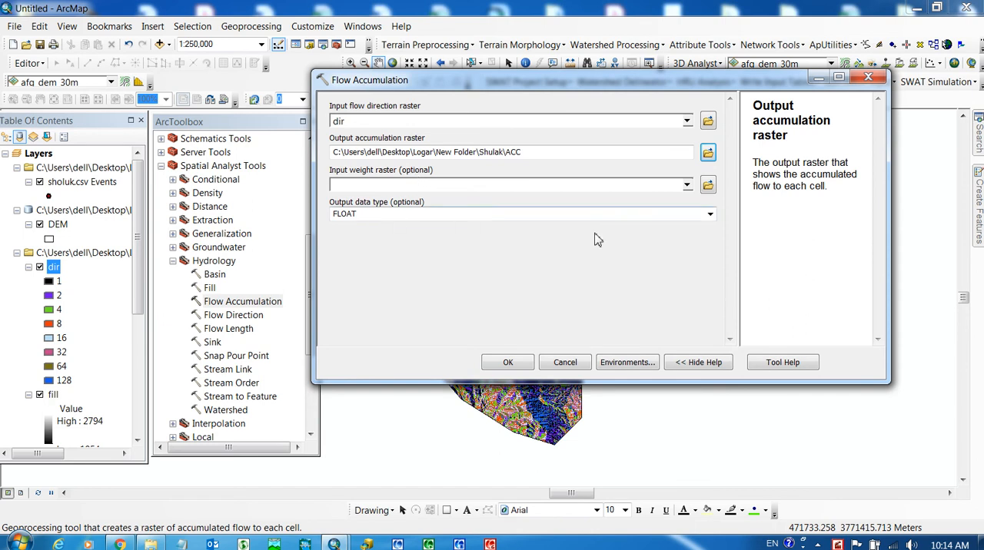
{"action": "left_click", "coordinate": [710, 216]}
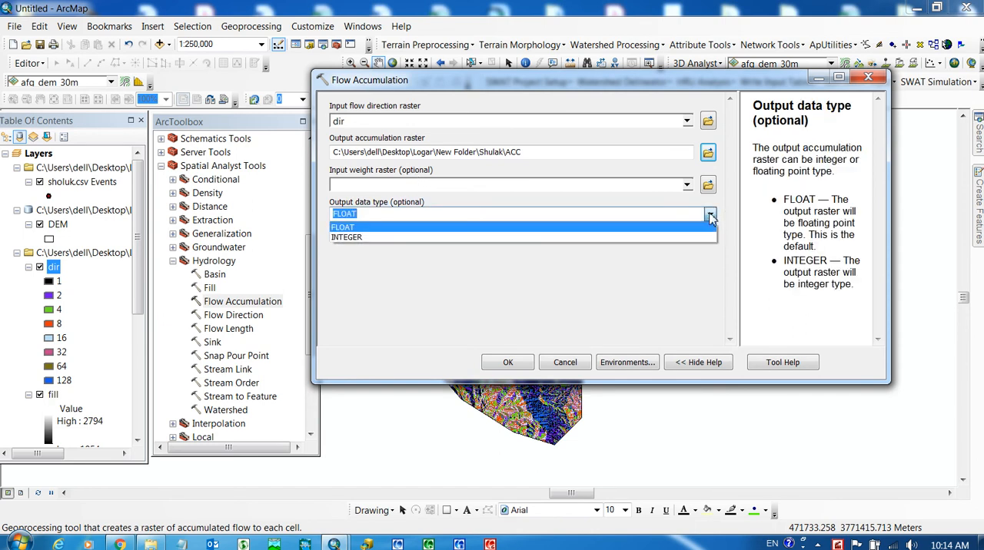
{"action": "left_click", "coordinate": [582, 267]}
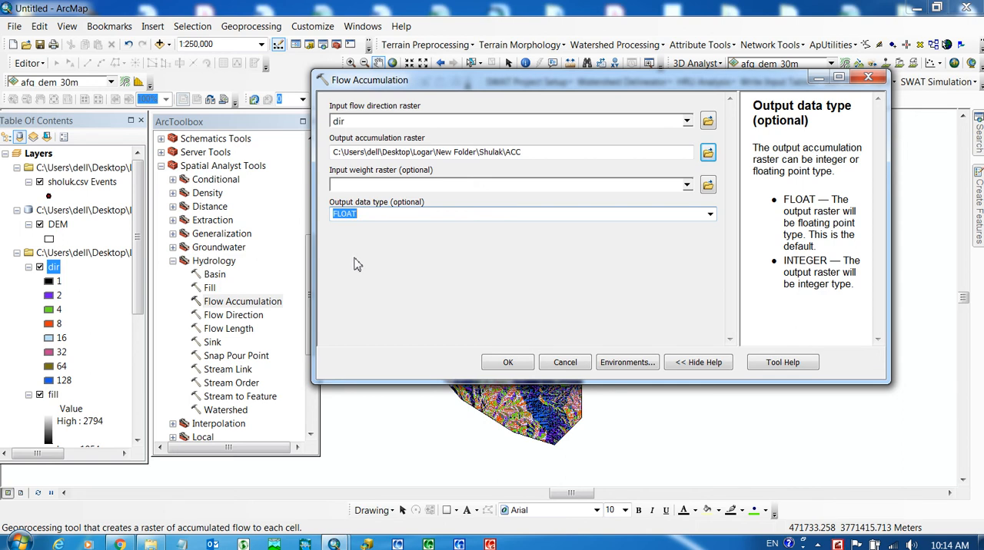
{"action": "left_click", "coordinate": [504, 368]}
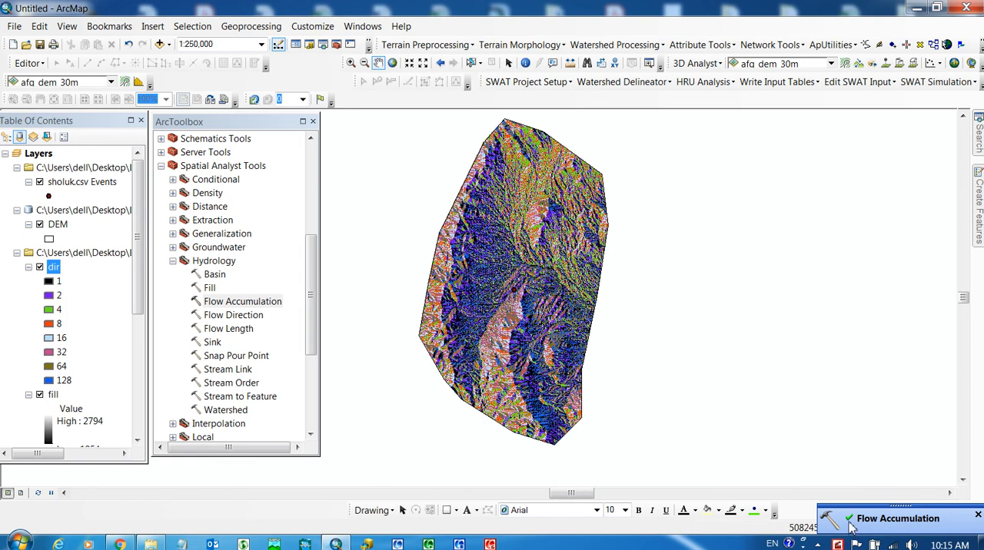
- Add the acc raster from the Shulak folder to the map and inspect its flow paths near the sholuk.csv Events point
{"action": "left_click", "coordinate": [167, 45]}
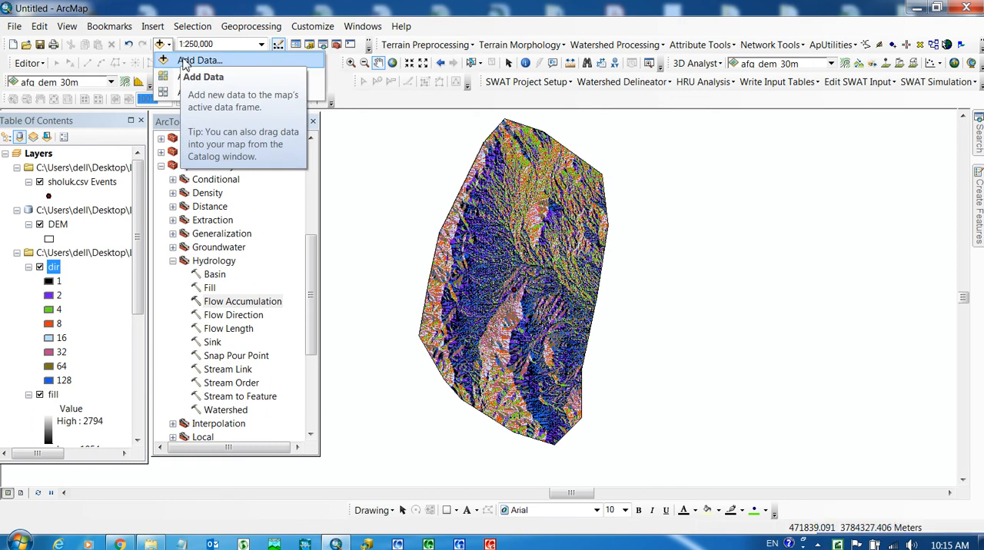
{"action": "left_click", "coordinate": [198, 61]}
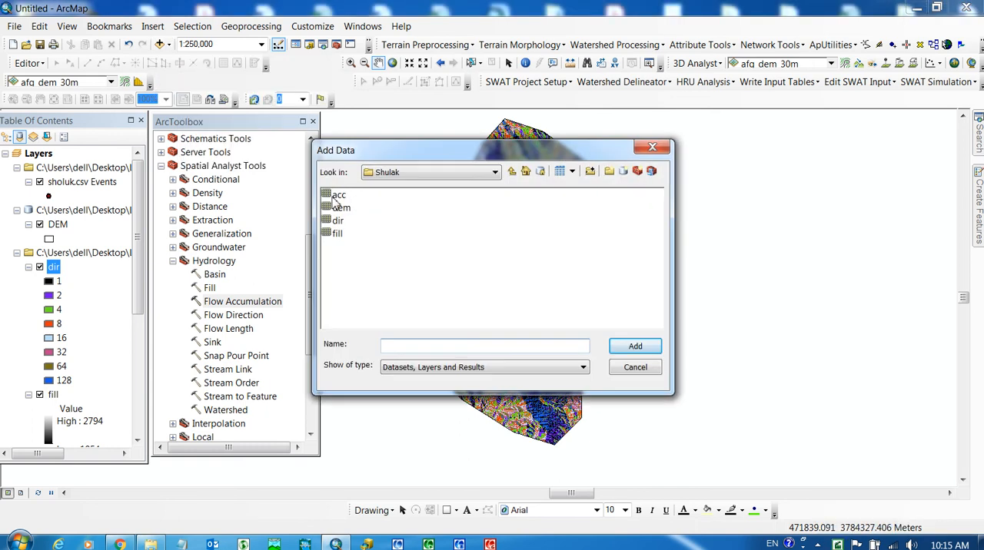
{"action": "left_click", "coordinate": [336, 197]}
{"action": "left_click", "coordinate": [646, 350]}
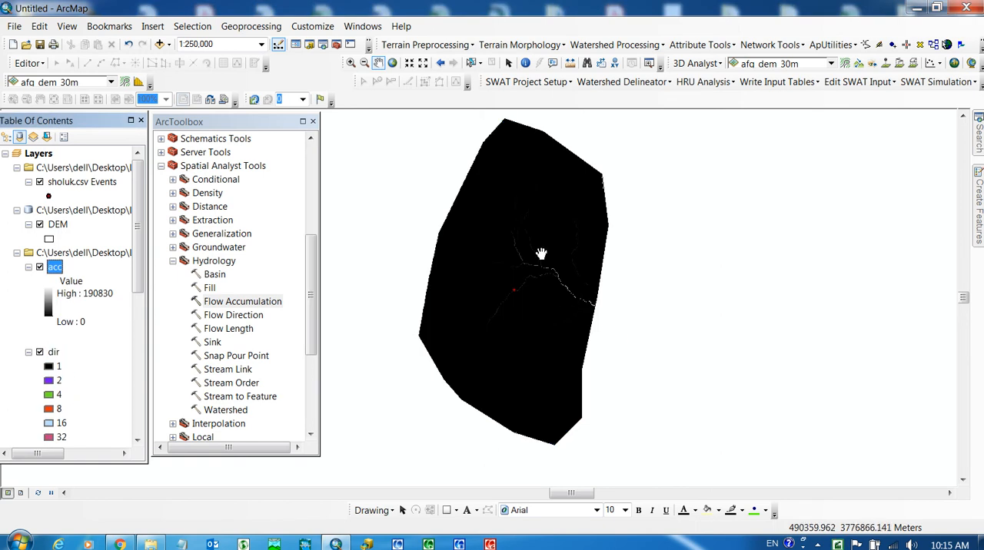
{"action": "scroll", "coordinate": [541, 254], "scroll_direction": "down", "scroll_amount": 4}
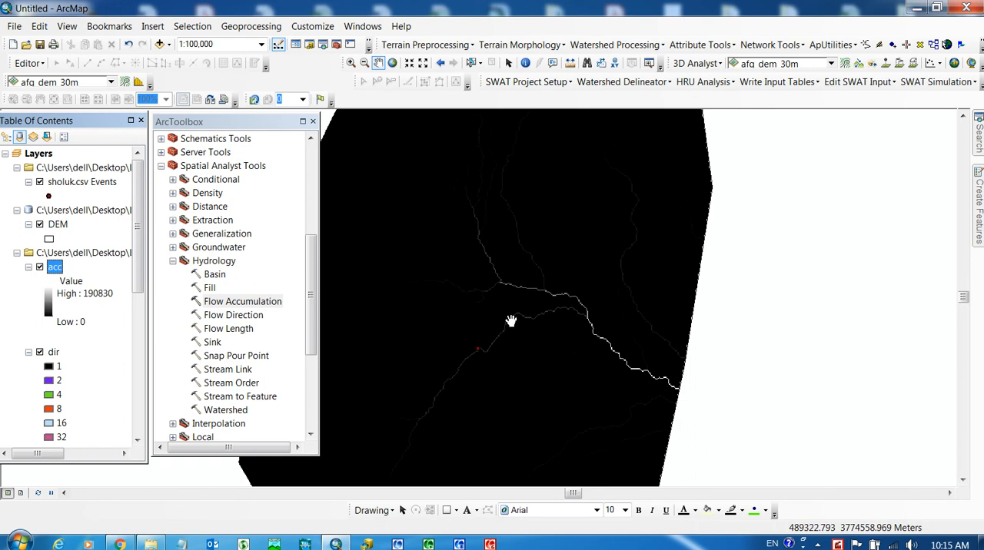
{"action": "scroll", "coordinate": [573, 266], "scroll_direction": "up", "scroll_amount": 2}
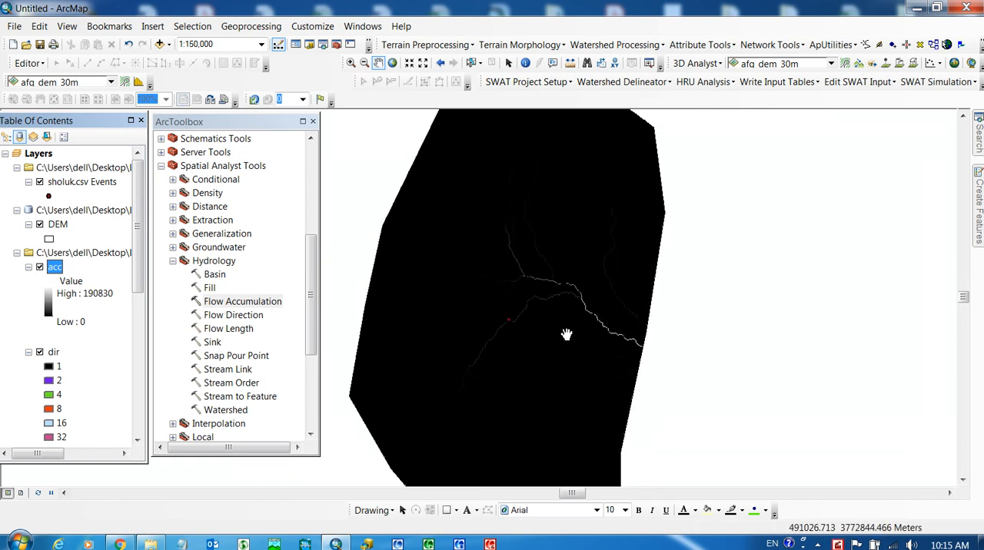
- Measure the straight-line distance from the sholuk.csv Events point to the nearby flow path cell in the acc raster, and repeat the measurement
{"action": "scroll", "coordinate": [585, 329], "scroll_direction": "down", "scroll_amount": 4}
{"action": "scroll", "coordinate": [466, 323], "scroll_direction": "down", "scroll_amount": 3}
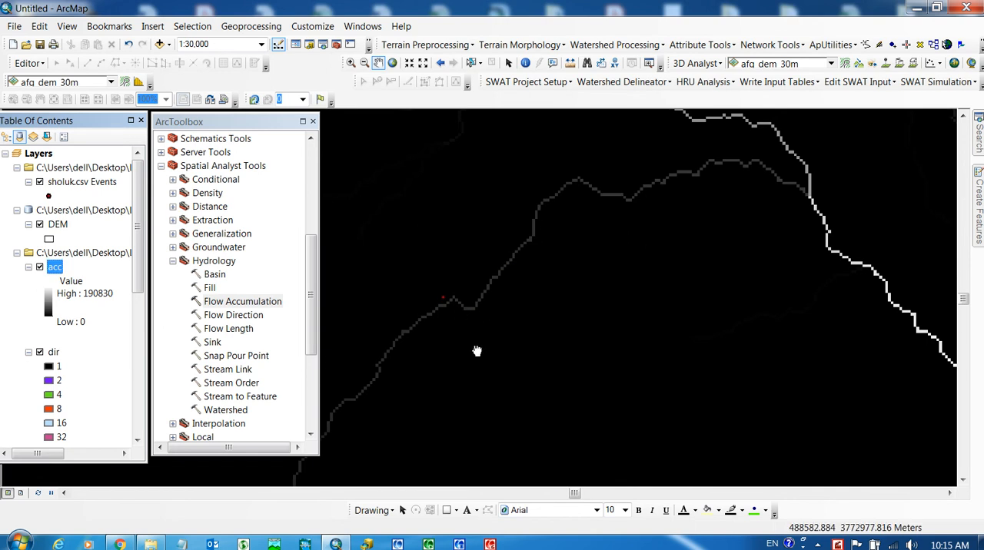
{"action": "left_click_drag", "start_coordinate": [477, 351], "coordinate": [605, 267]}
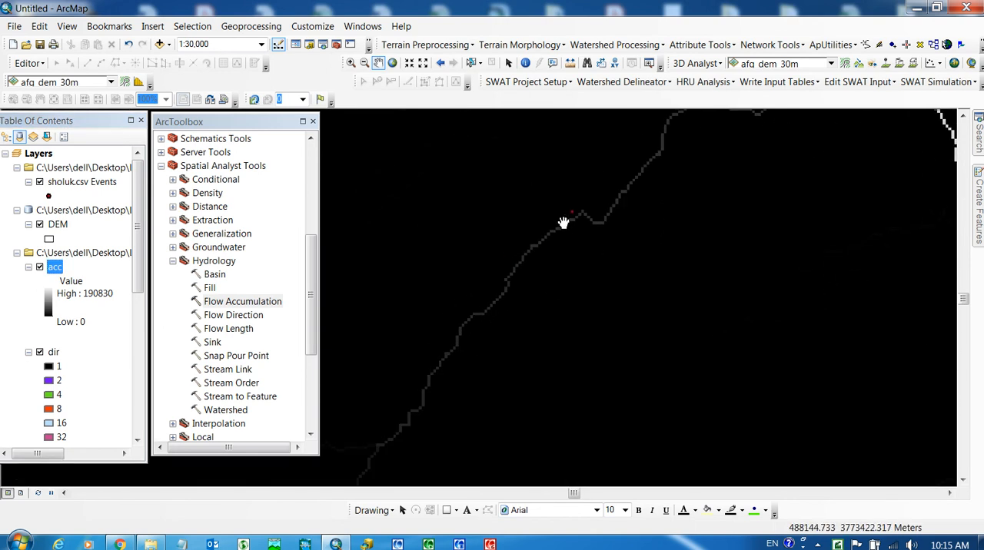
{"action": "scroll", "coordinate": [573, 222], "scroll_direction": "down", "scroll_amount": 4}
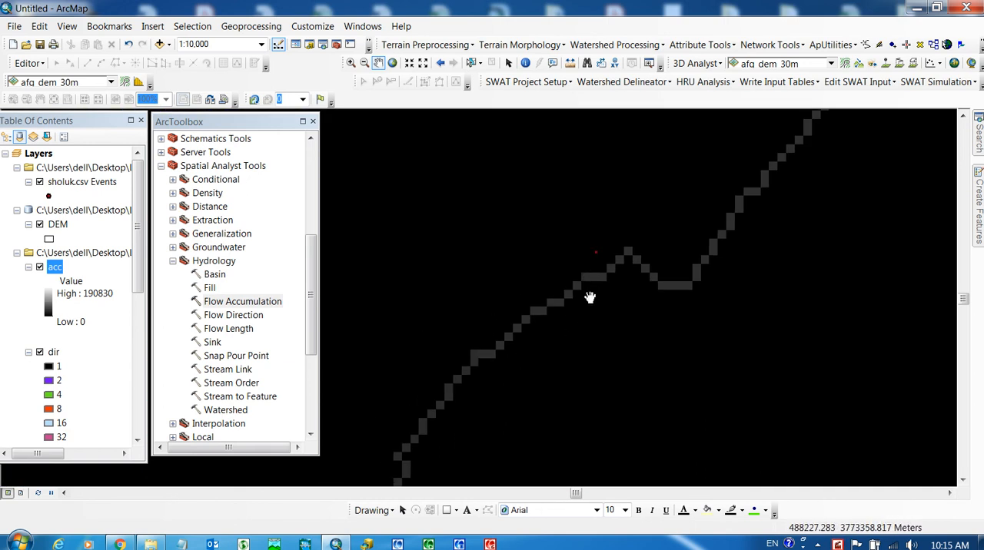
{"action": "scroll", "coordinate": [603, 266], "scroll_direction": "down", "scroll_amount": 1}
{"action": "scroll", "coordinate": [603, 267], "scroll_direction": "down", "scroll_amount": 3}
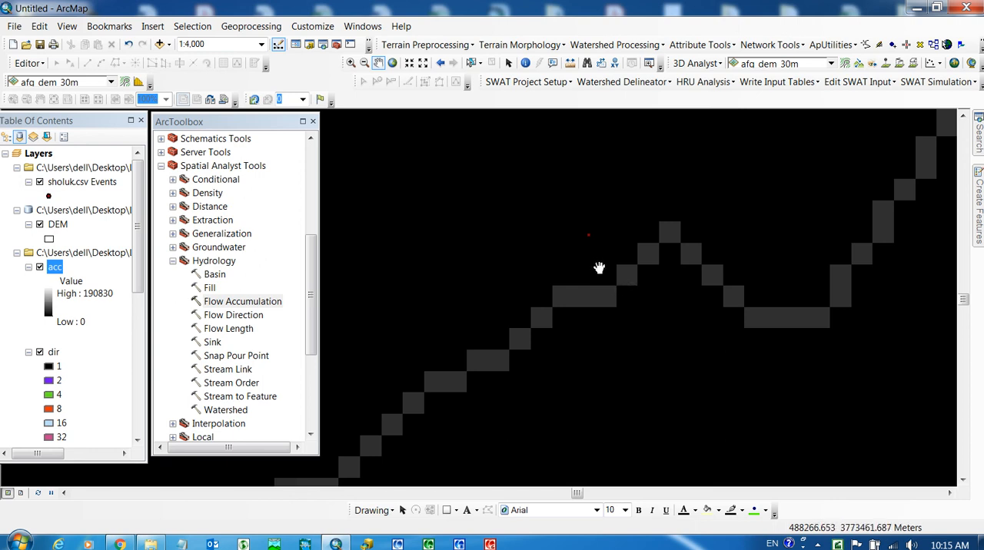
{"action": "scroll", "coordinate": [591, 244], "scroll_direction": "down", "scroll_amount": 2}
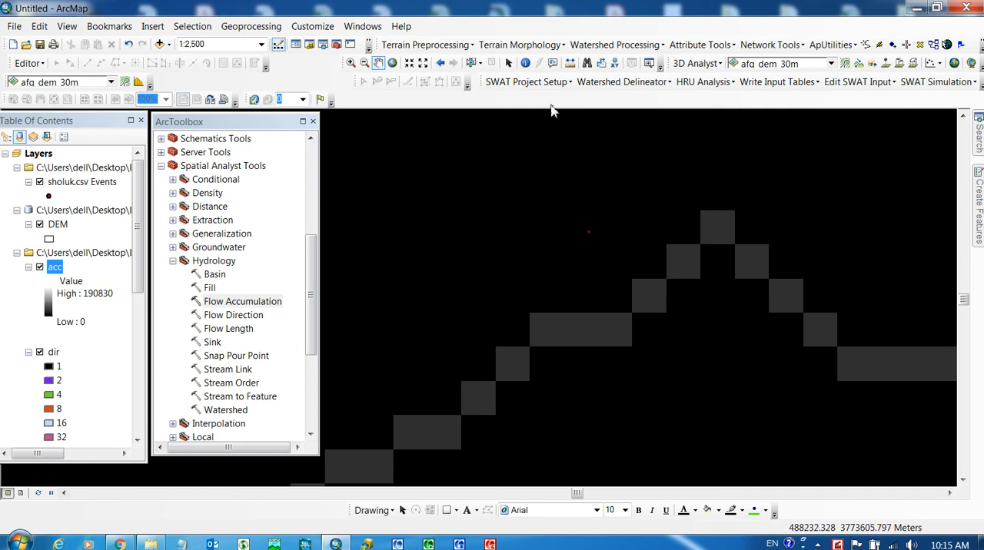
{"action": "left_click", "coordinate": [570, 62]}
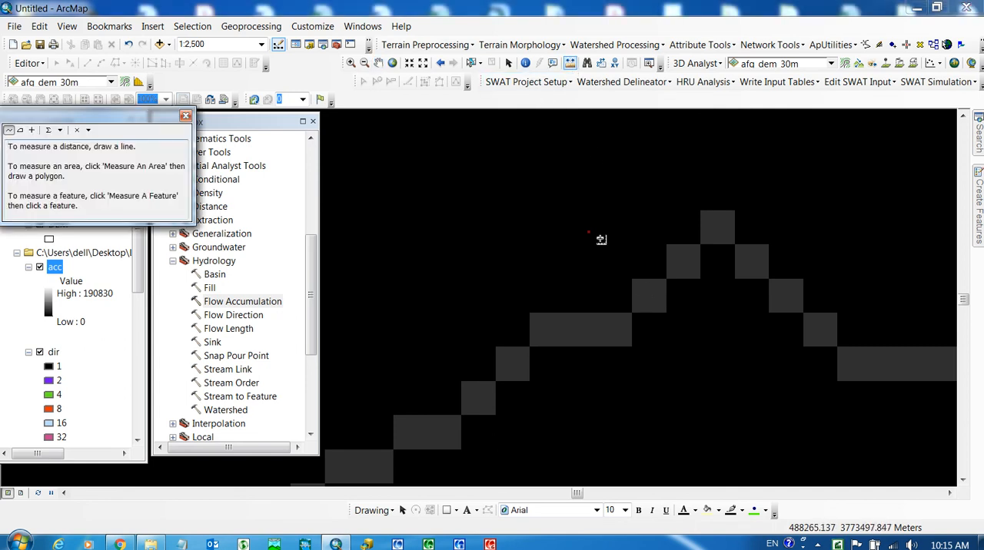
{"action": "left_click", "coordinate": [588, 234]}
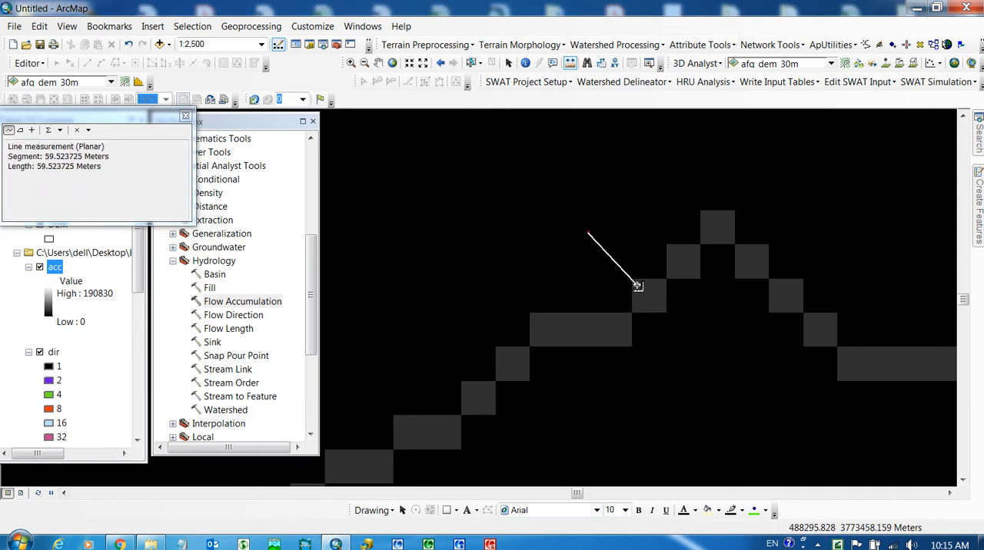
{"action": "left_click", "coordinate": [635, 284]}
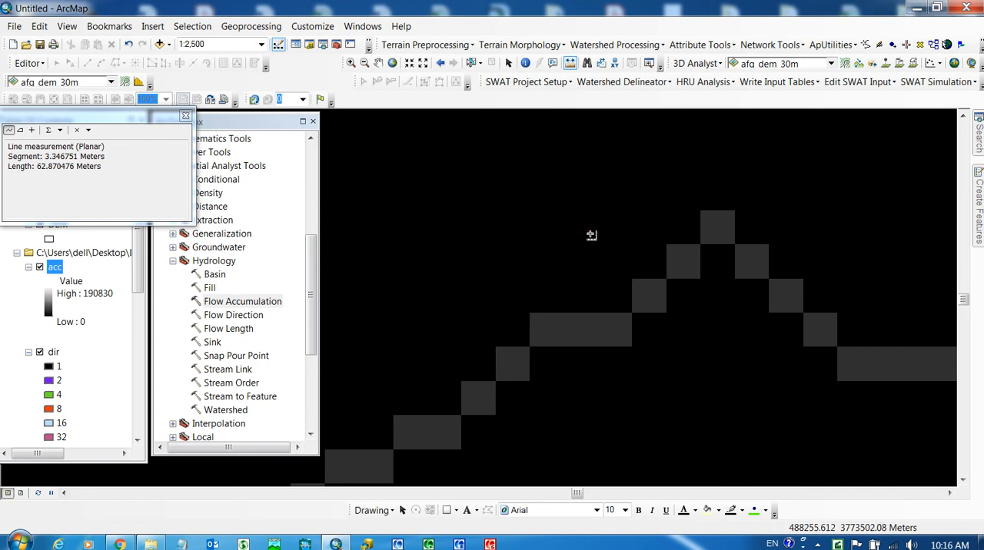
{"action": "left_click", "coordinate": [592, 234]}
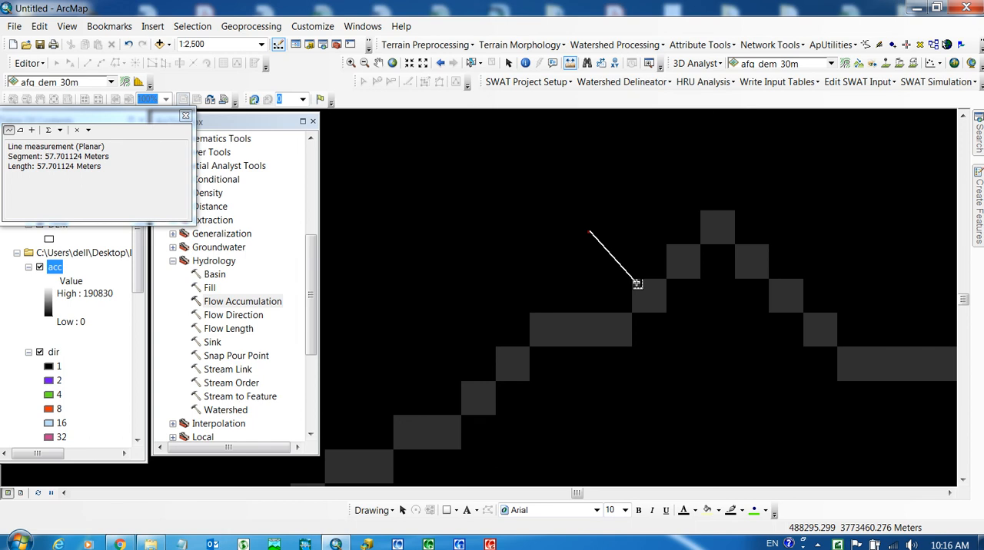
{"action": "left_click", "coordinate": [635, 282]}
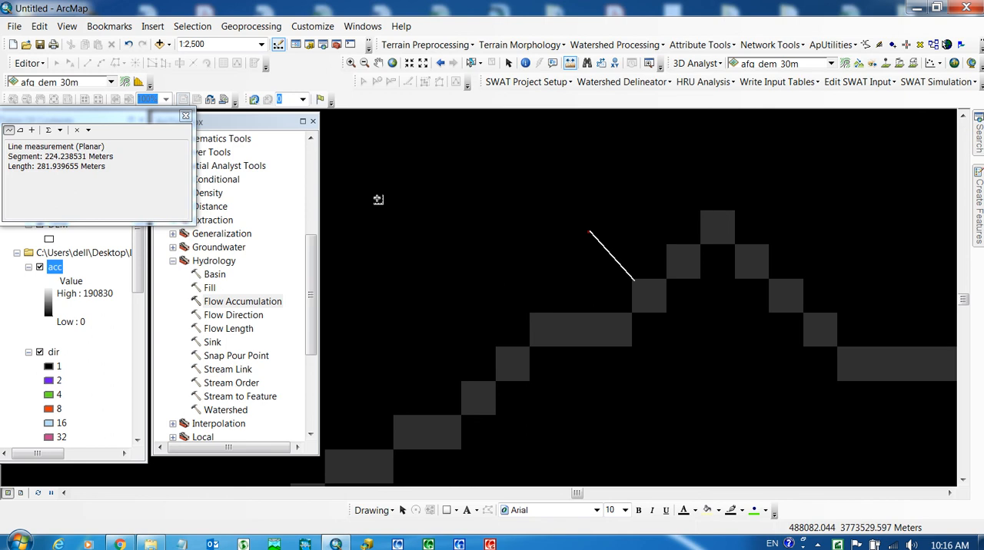
{"action": "left_click", "coordinate": [185, 117]}
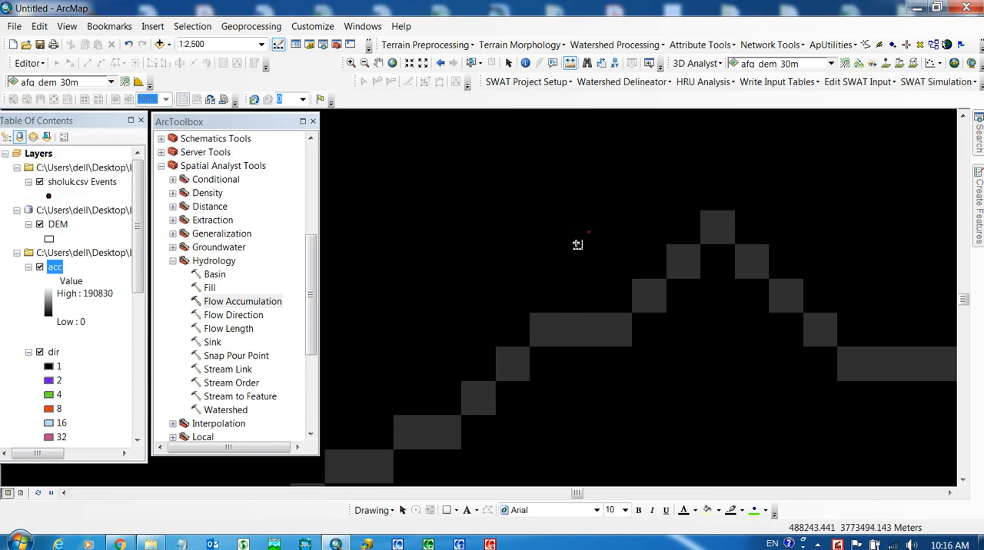
- Examine the acc raster's wider drainage network around the sholuk.csv Events point, from the tributary to the eastern edge of the clipped area
{"action": "scroll", "coordinate": [523, 224], "scroll_direction": "down", "scroll_amount": 5}
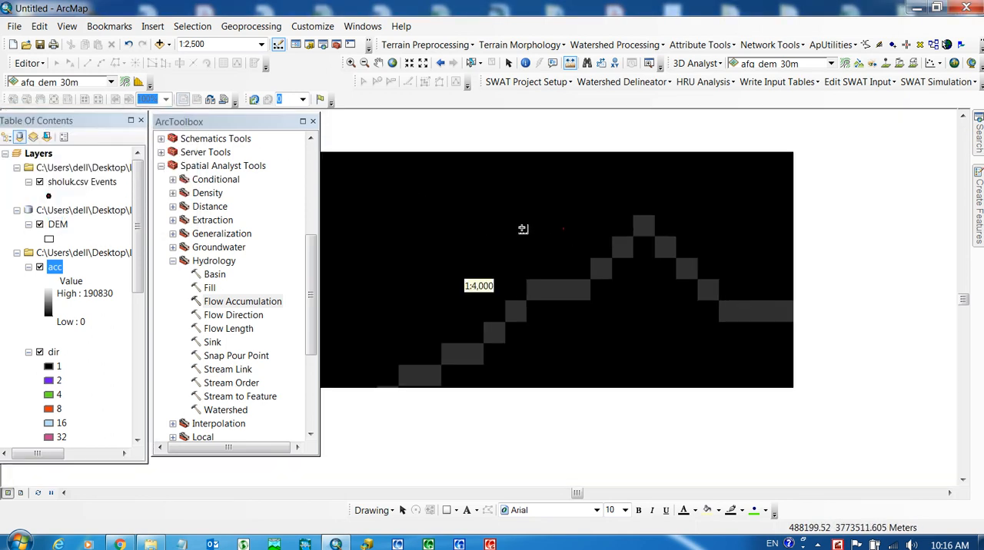
{"action": "scroll", "coordinate": [607, 239], "scroll_direction": "down", "scroll_amount": 3}
{"action": "scroll", "coordinate": [574, 254], "scroll_direction": "down", "scroll_amount": 1}
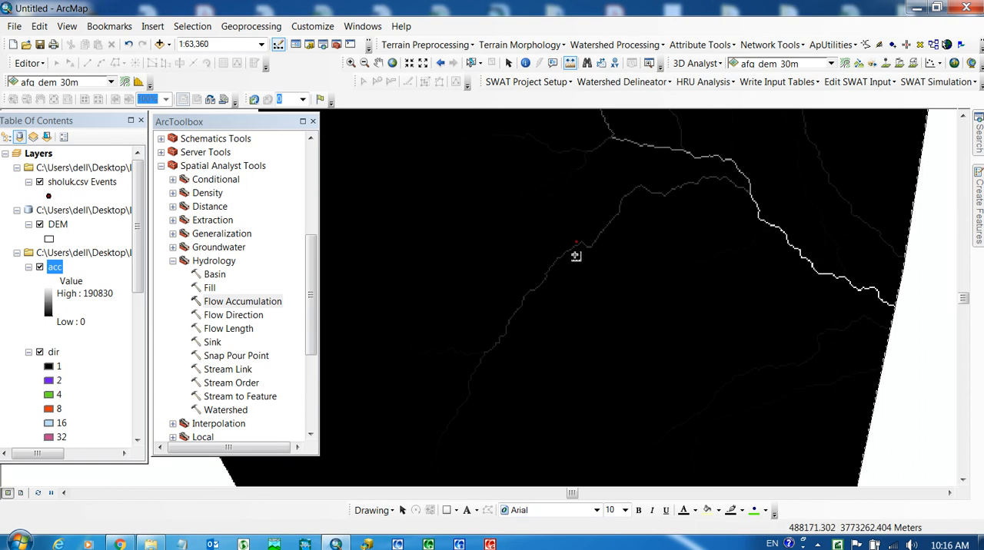
{"action": "scroll", "coordinate": [574, 257], "scroll_direction": "down", "scroll_amount": 2}
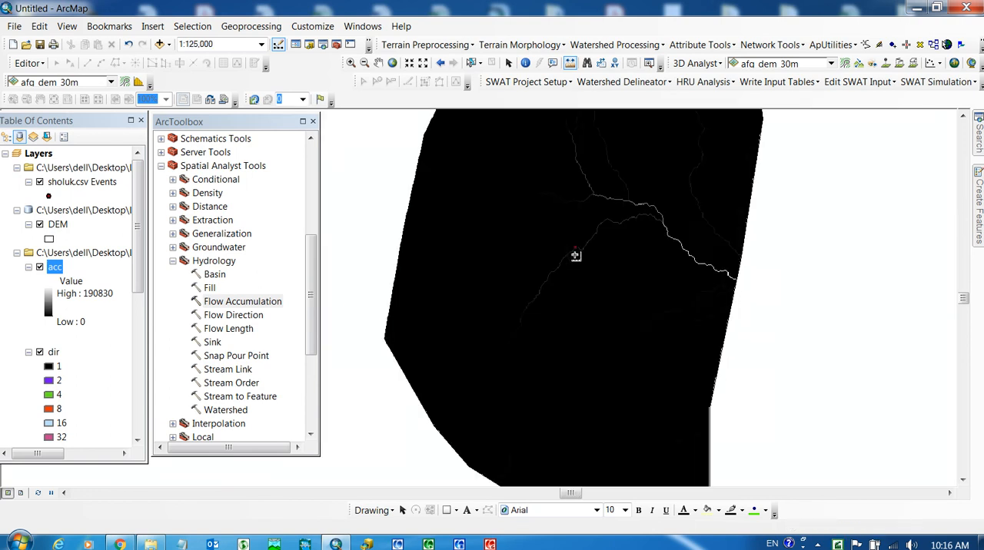
{"action": "scroll", "coordinate": [548, 232], "scroll_direction": "up", "scroll_amount": 2}
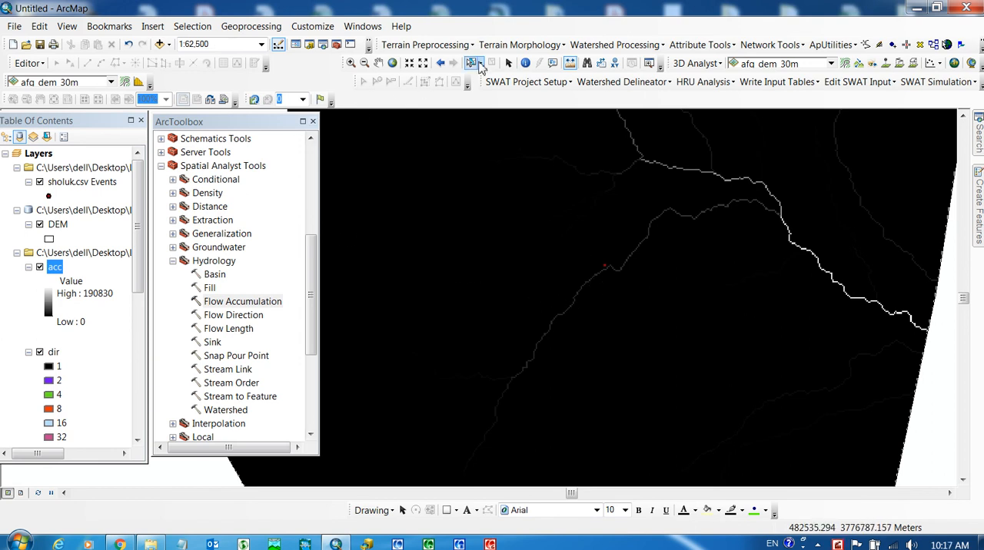
{"action": "left_click", "coordinate": [509, 63]}
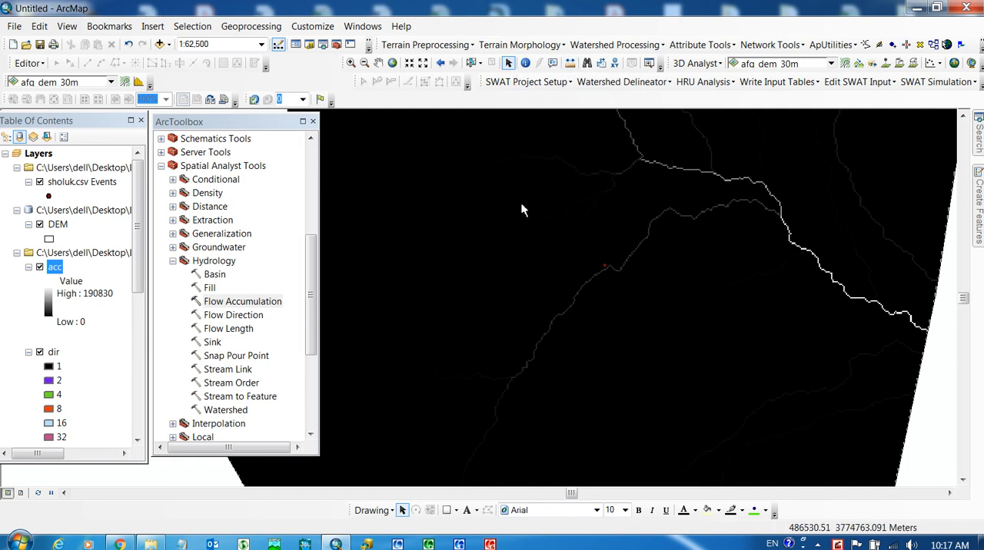
{"action": "left_click", "coordinate": [377, 63]}
{"action": "left_click_drag", "start_coordinate": [601, 291], "coordinate": [540, 283]}
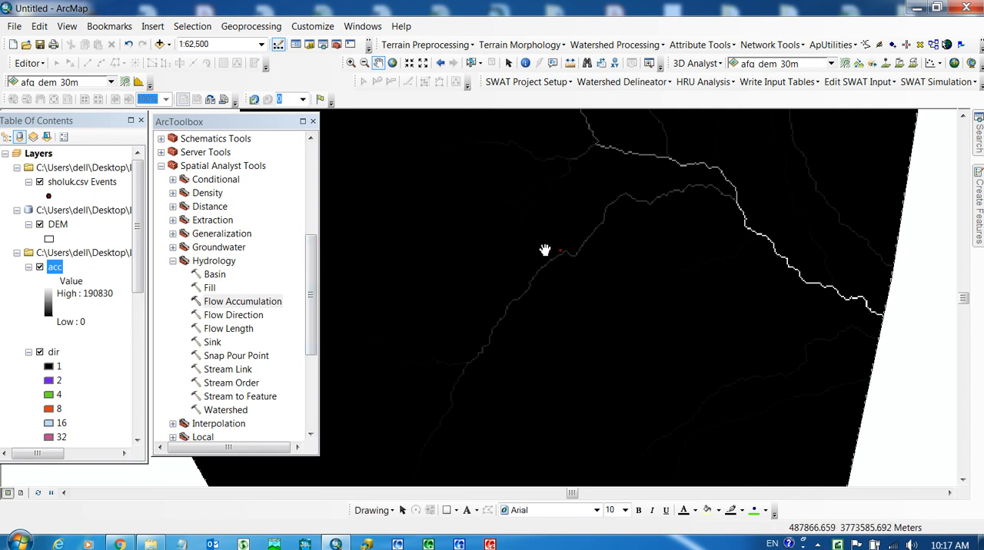
- Review the Fill, Flow Direction and Flow Accumulation tools alongside the fill, dir and acc layers in the map
{"action": "left_click", "coordinate": [209, 288]}
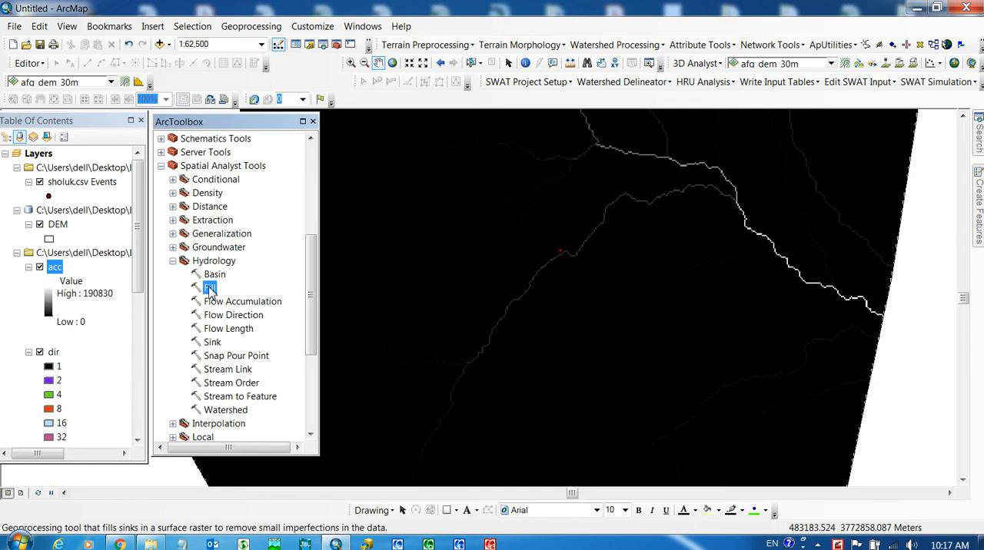
{"action": "left_click_drag", "start_coordinate": [136, 262], "coordinate": [135, 373]}
{"action": "left_click", "coordinate": [52, 239]}
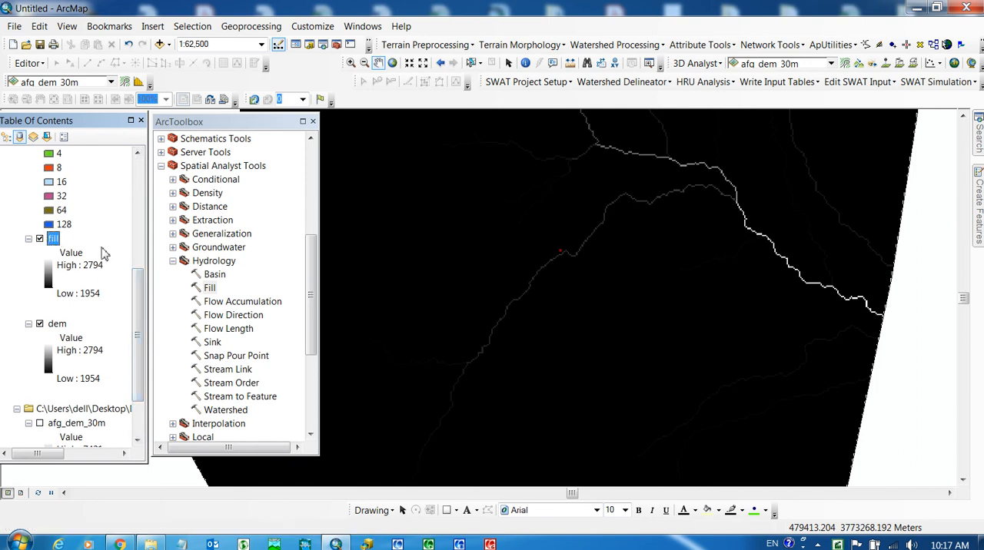
{"action": "left_click", "coordinate": [223, 316]}
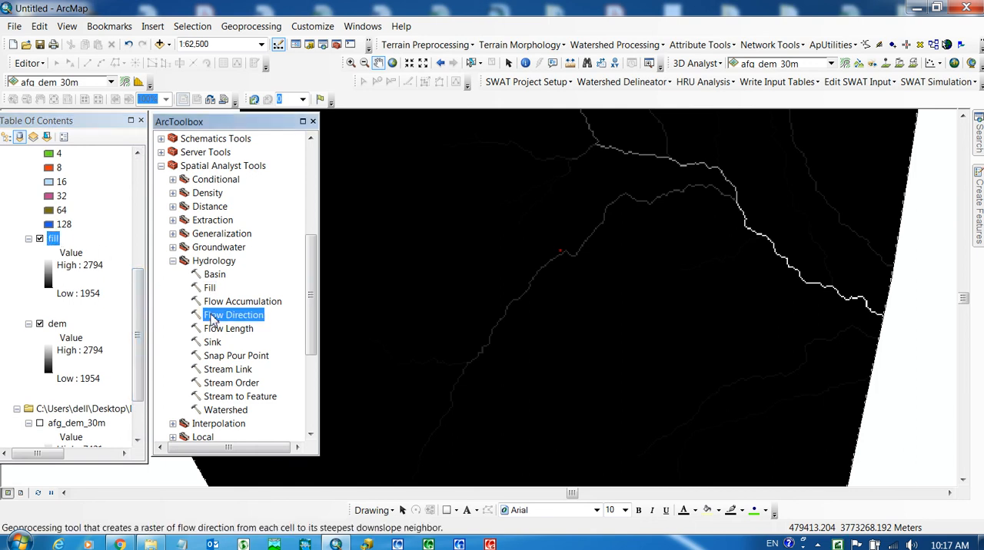
{"action": "left_click_drag", "start_coordinate": [137, 291], "coordinate": [134, 232]}
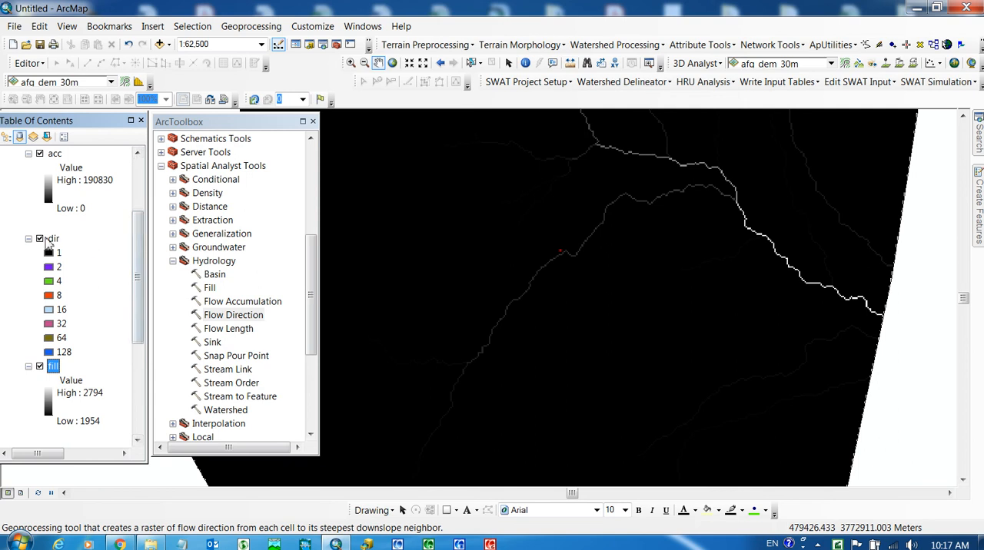
{"action": "left_click_drag", "start_coordinate": [138, 278], "coordinate": [138, 240]}
{"action": "left_click", "coordinate": [56, 239]}
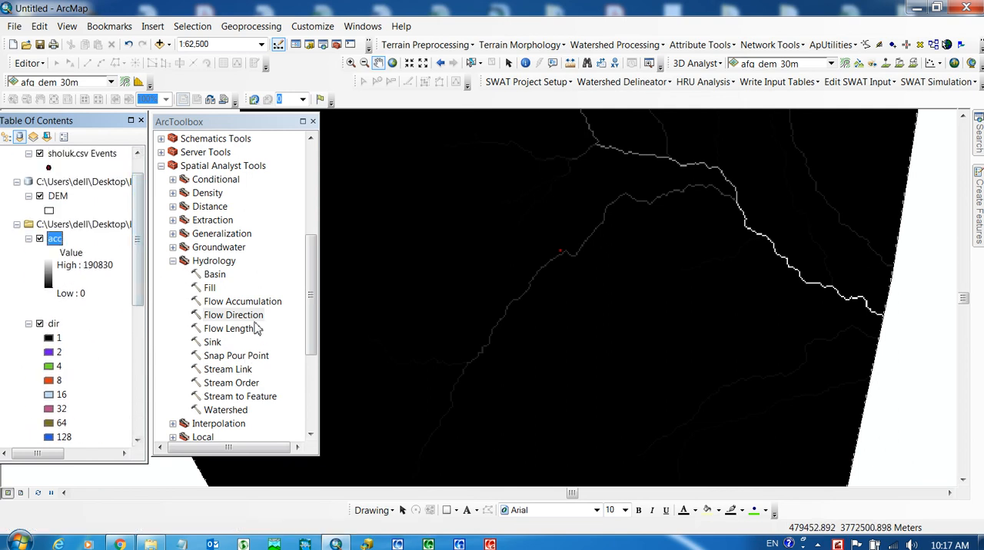
{"action": "left_click", "coordinate": [231, 303]}
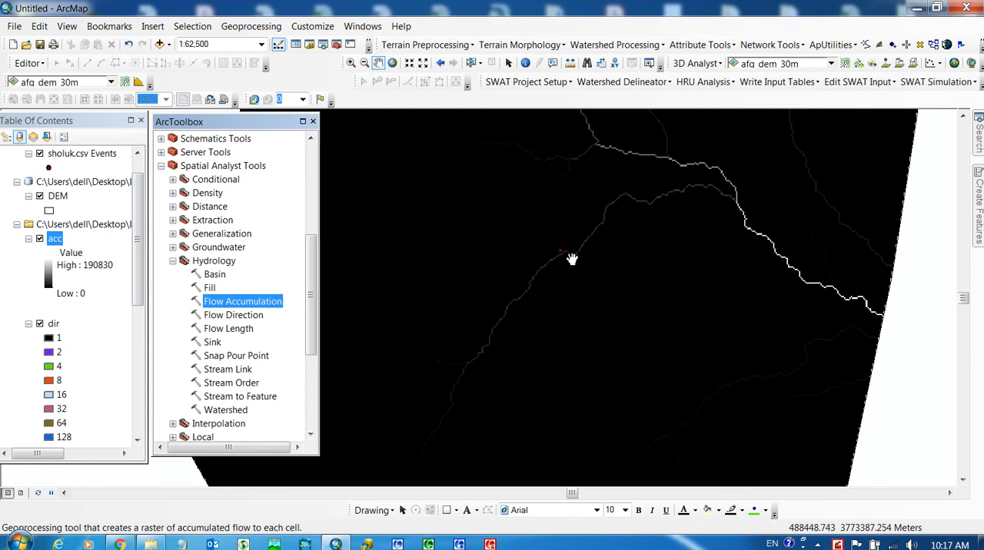
- Inspect the position of the sholuk.csv Events point relative to the adjacent flow path, both close up and within the whole stream network
{"action": "scroll", "coordinate": [575, 251], "scroll_direction": "up", "scroll_amount": 1}
{"action": "scroll", "coordinate": [575, 251], "scroll_direction": "up", "scroll_amount": 2}
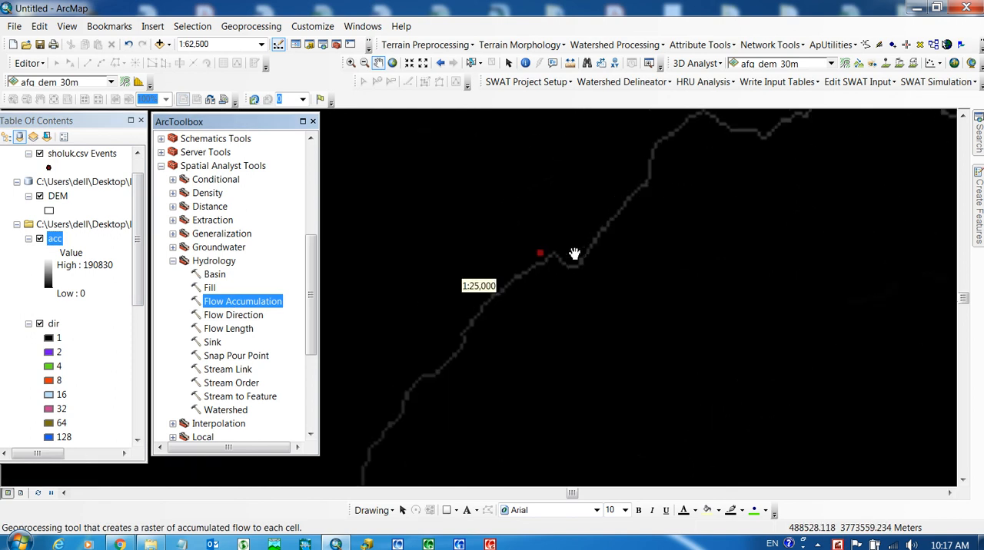
{"action": "scroll", "coordinate": [526, 268], "scroll_direction": "down", "scroll_amount": 2}
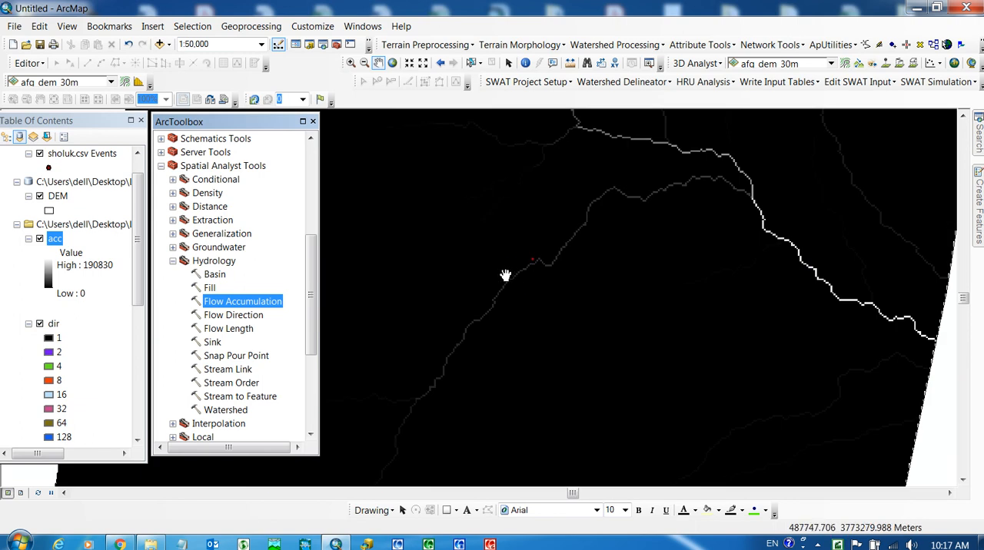
{"action": "scroll", "coordinate": [528, 256], "scroll_direction": "down", "scroll_amount": 1}
{"action": "scroll", "coordinate": [529, 256], "scroll_direction": "down", "scroll_amount": 1}
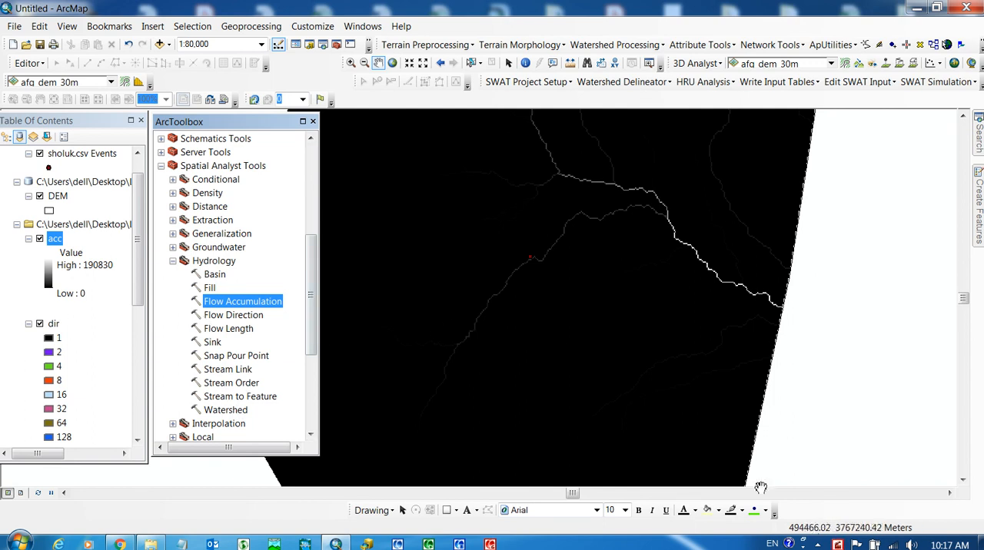
{"action": "right_click", "coordinate": [837, 544]}
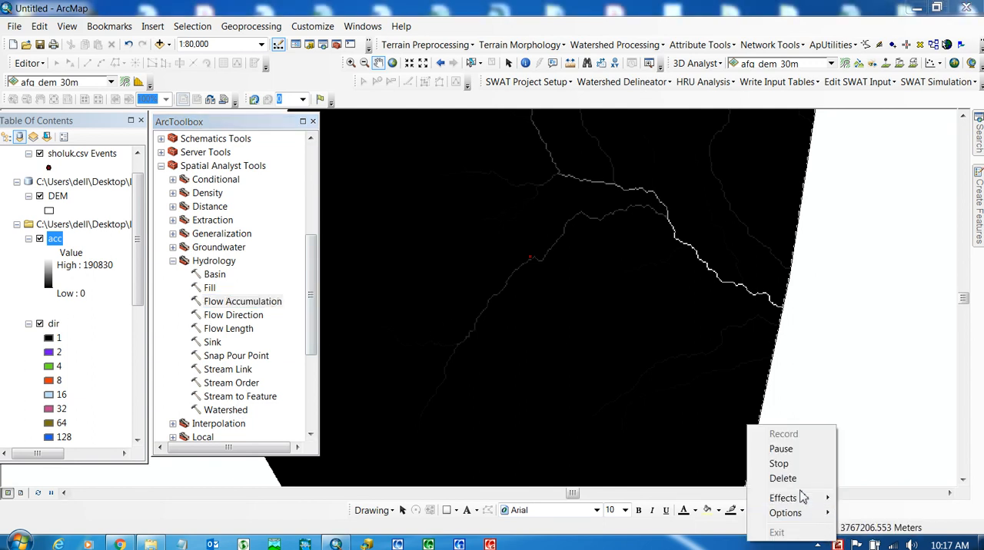